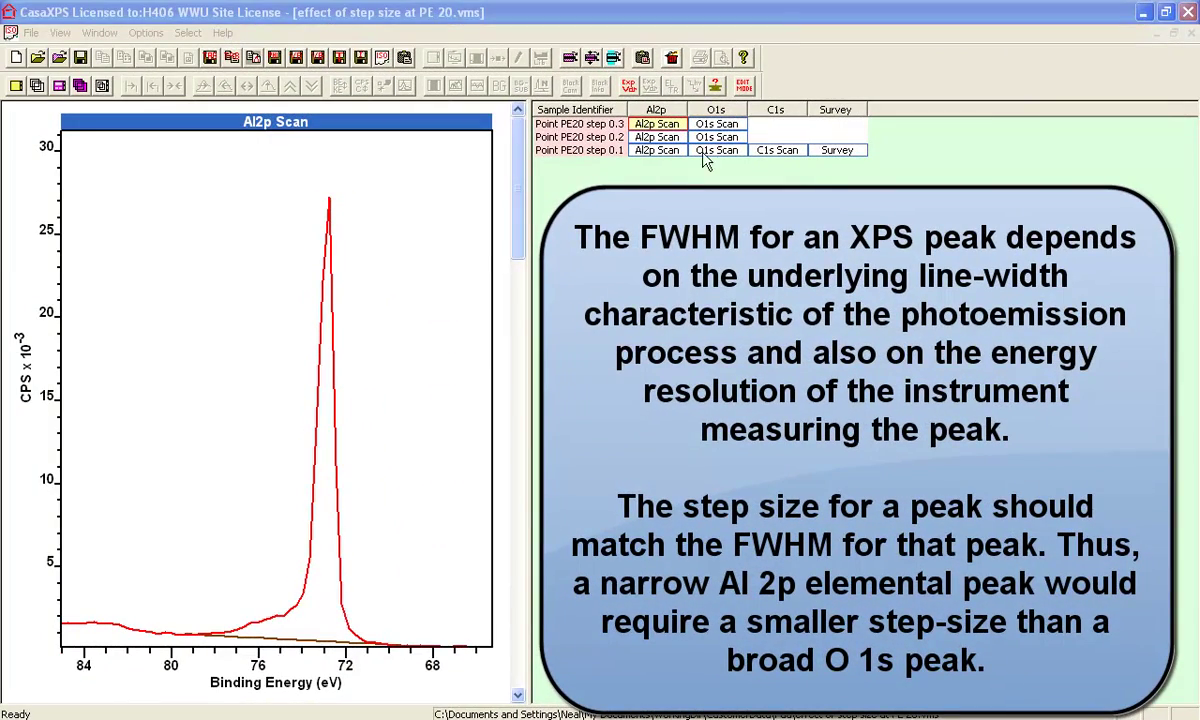
- Overlay the O1s scans of the 0.1, 0.2 and 0.3 step-size rows in the plot
left_click(716, 110)
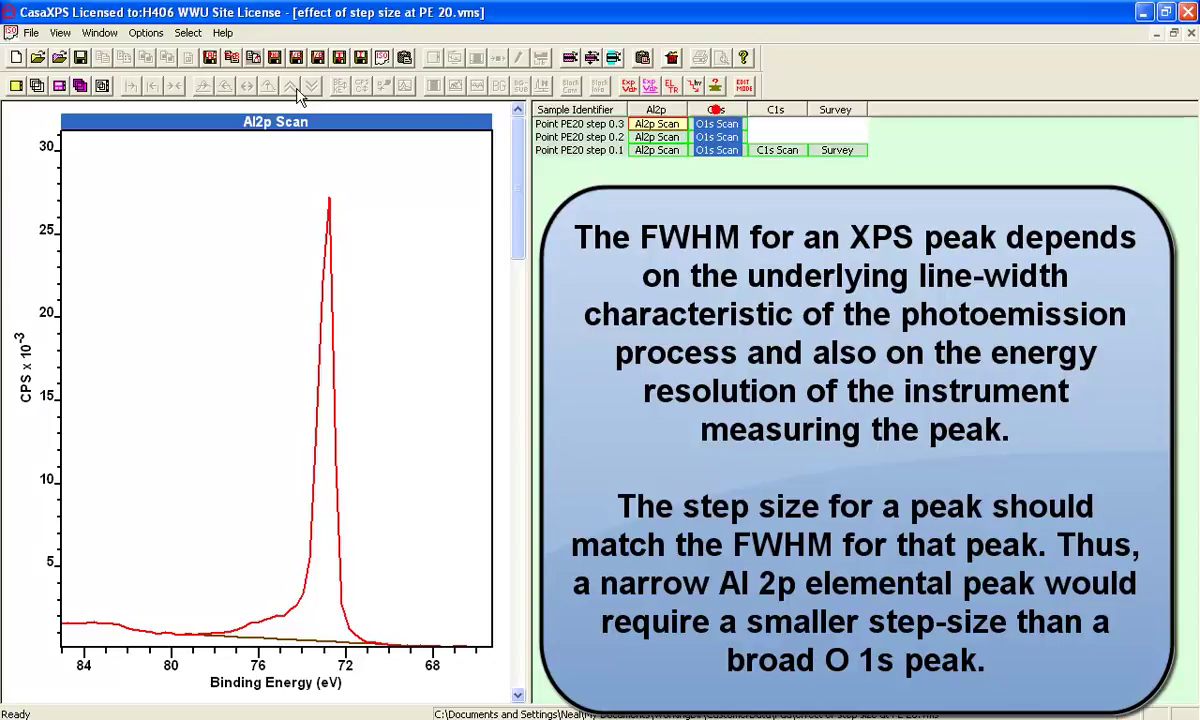
left_click(37, 85)
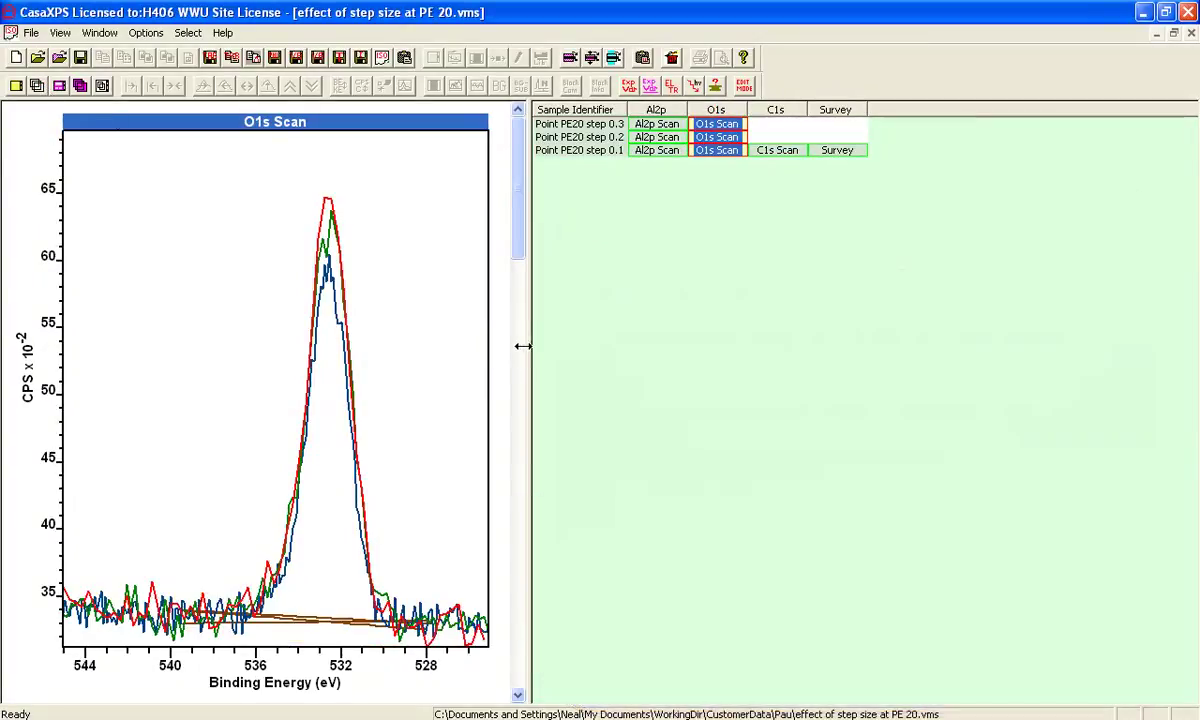
- Plot the three O1s scans as points with fill-below bars on a background-subtracted scale
left_click_drag(527, 347, 733, 367)
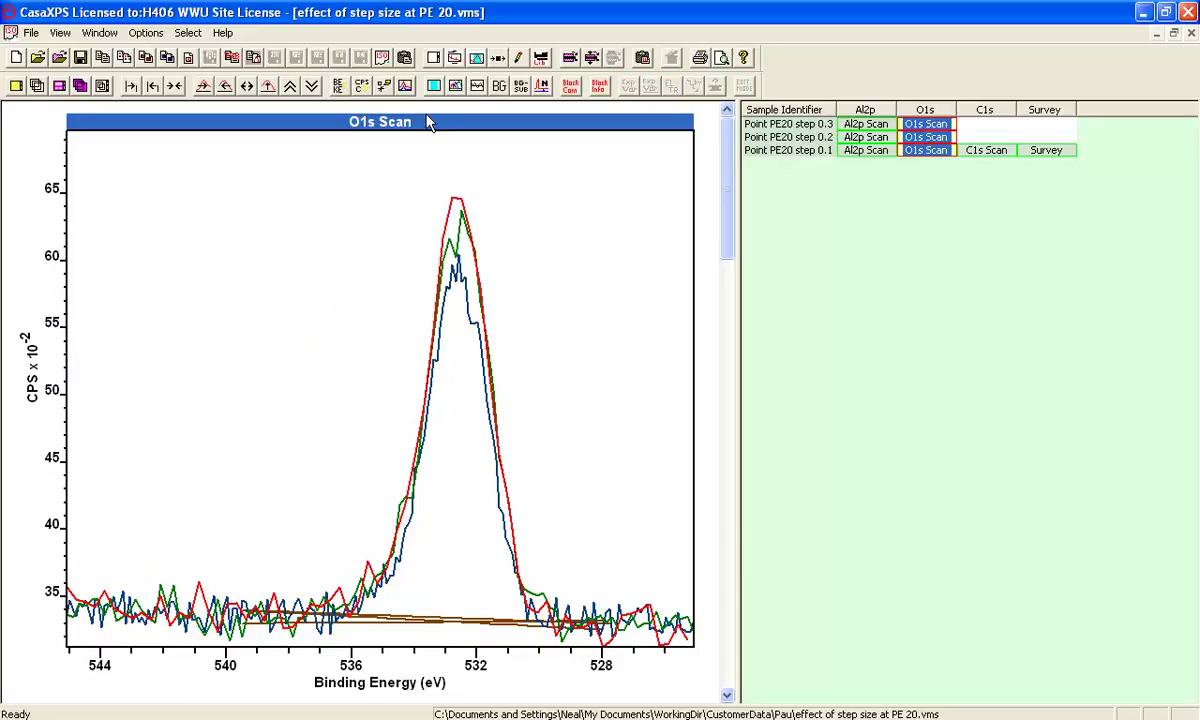
left_click(455, 58)
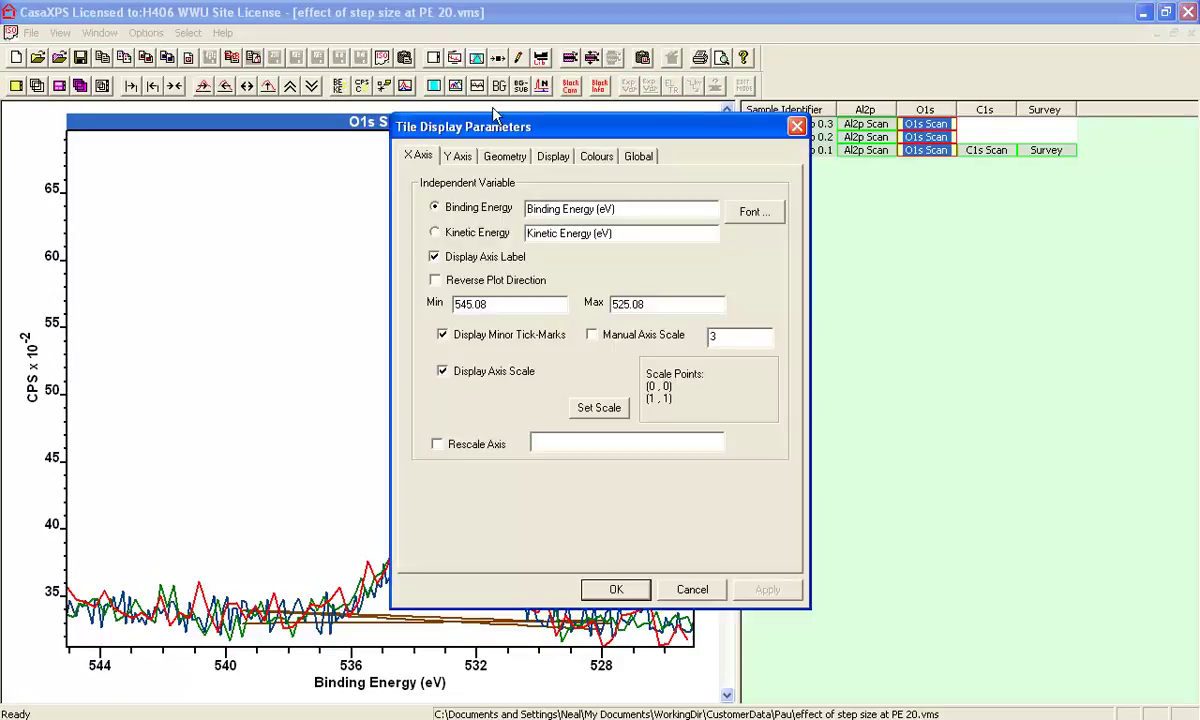
left_click_drag(490, 127, 797, 205)
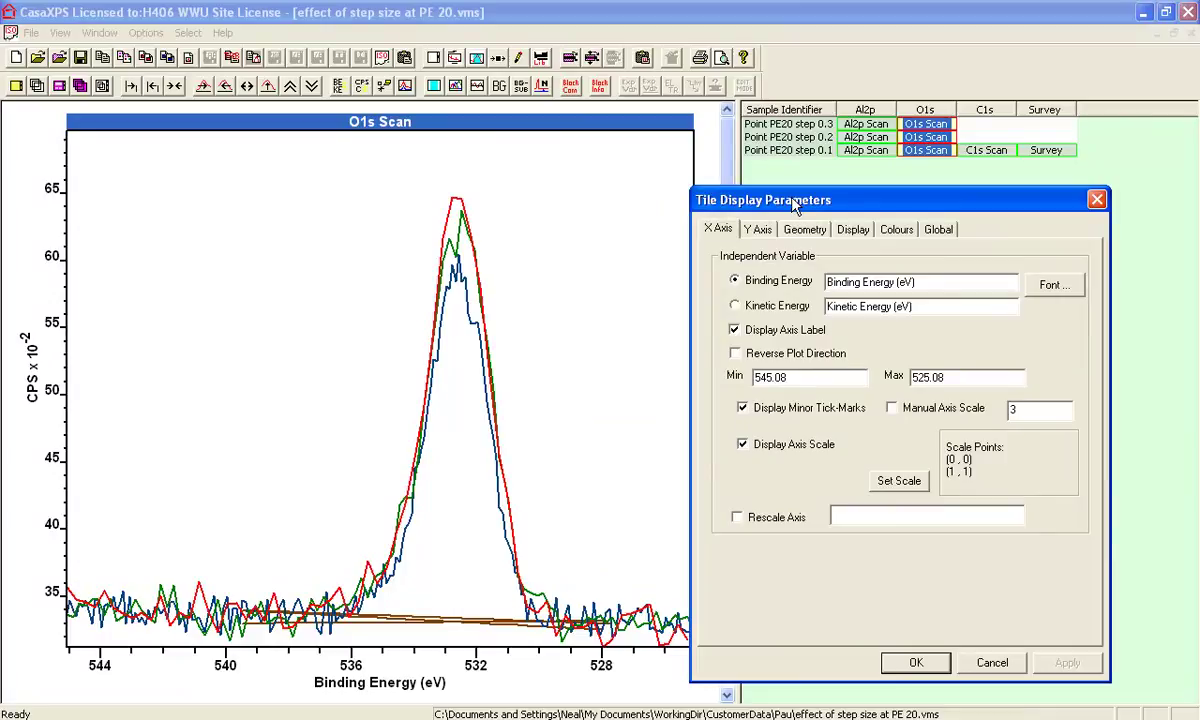
left_click(849, 231)
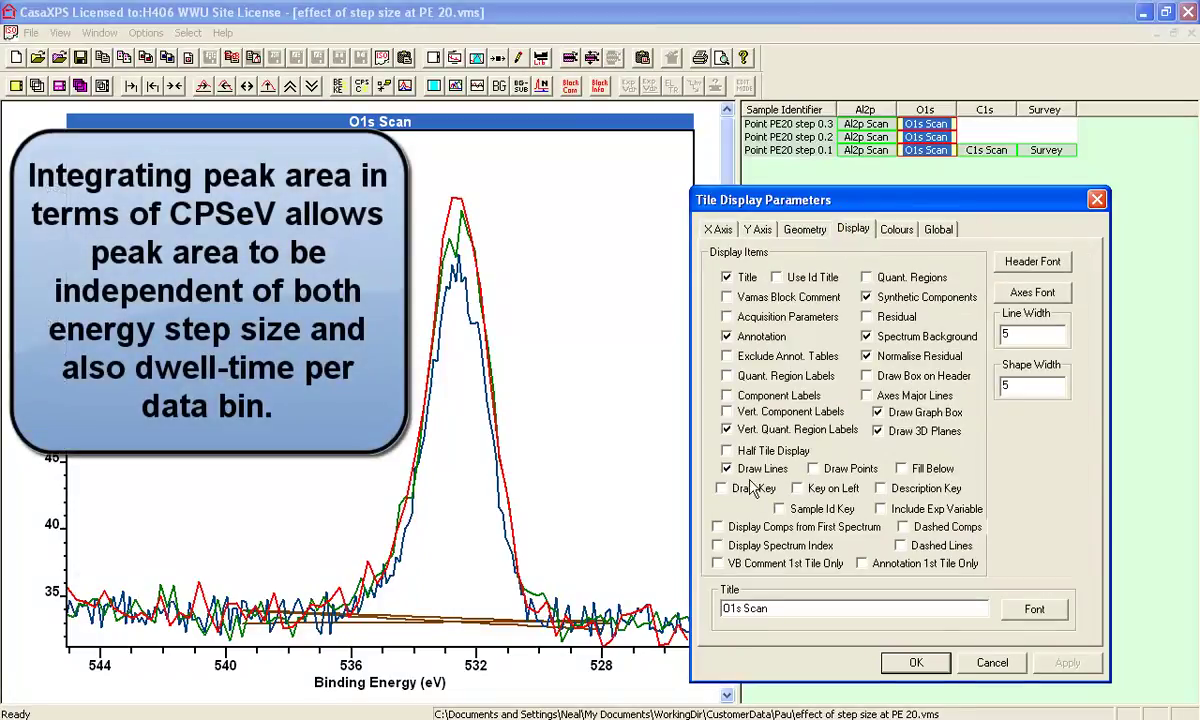
left_click(812, 468)
left_click(1068, 662)
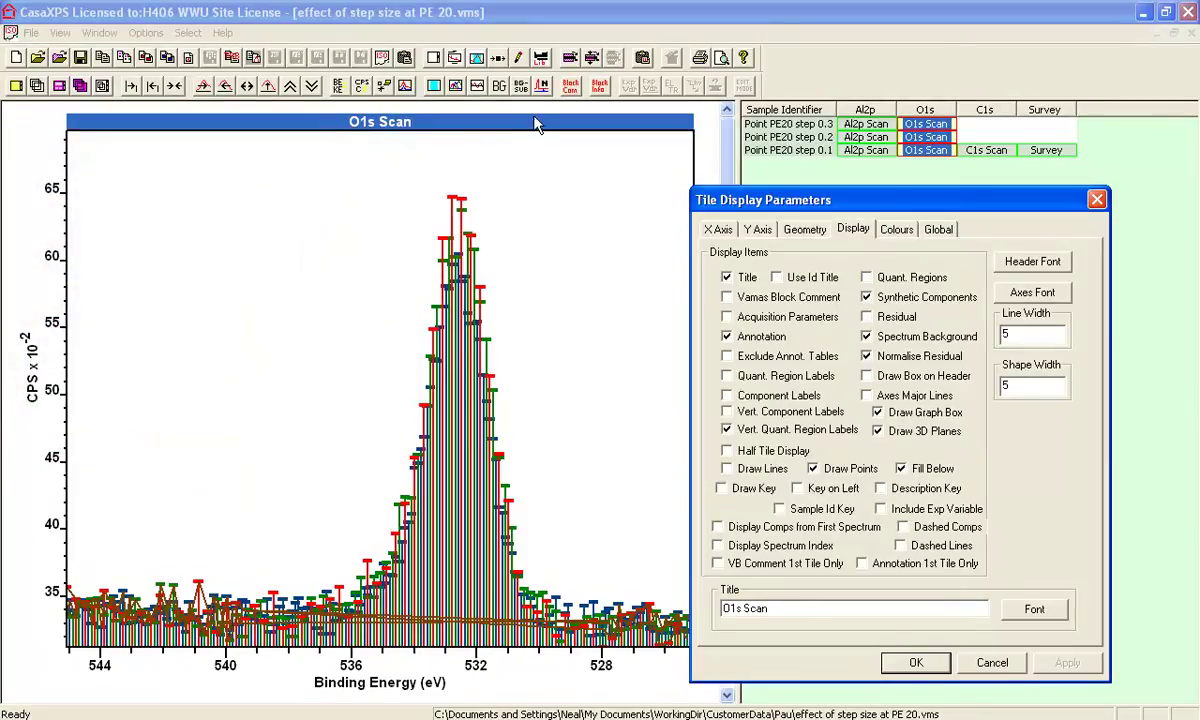
left_click(1097, 199)
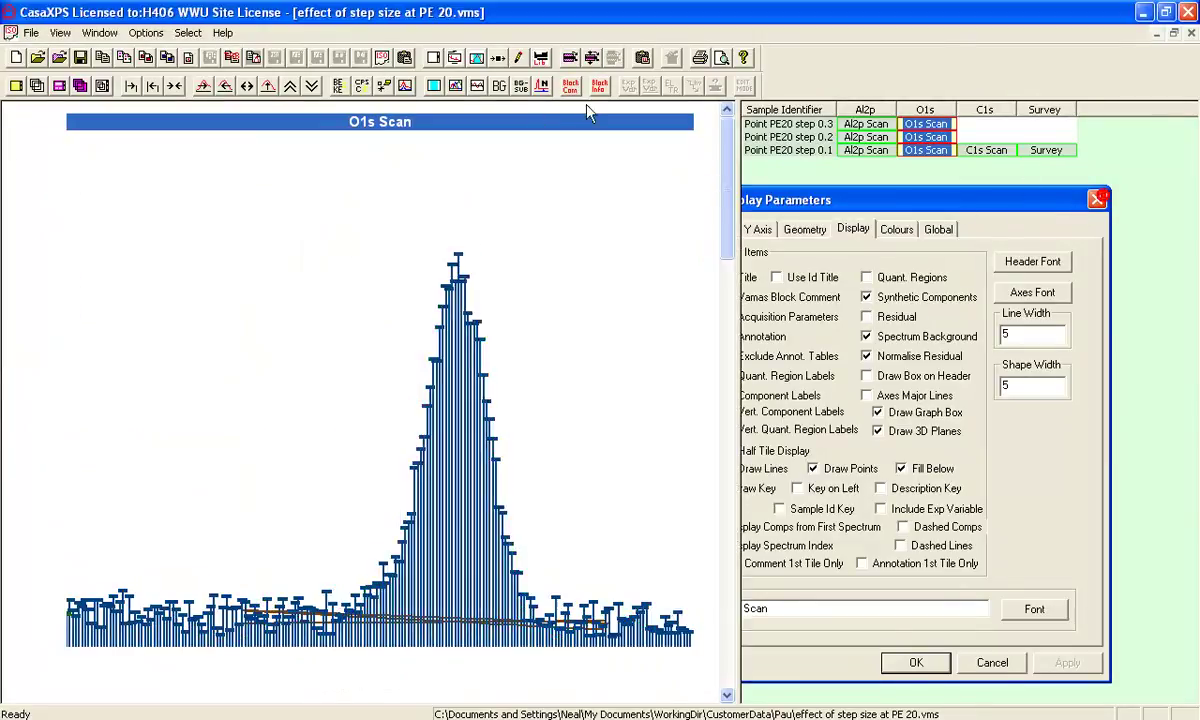
left_click(520, 85)
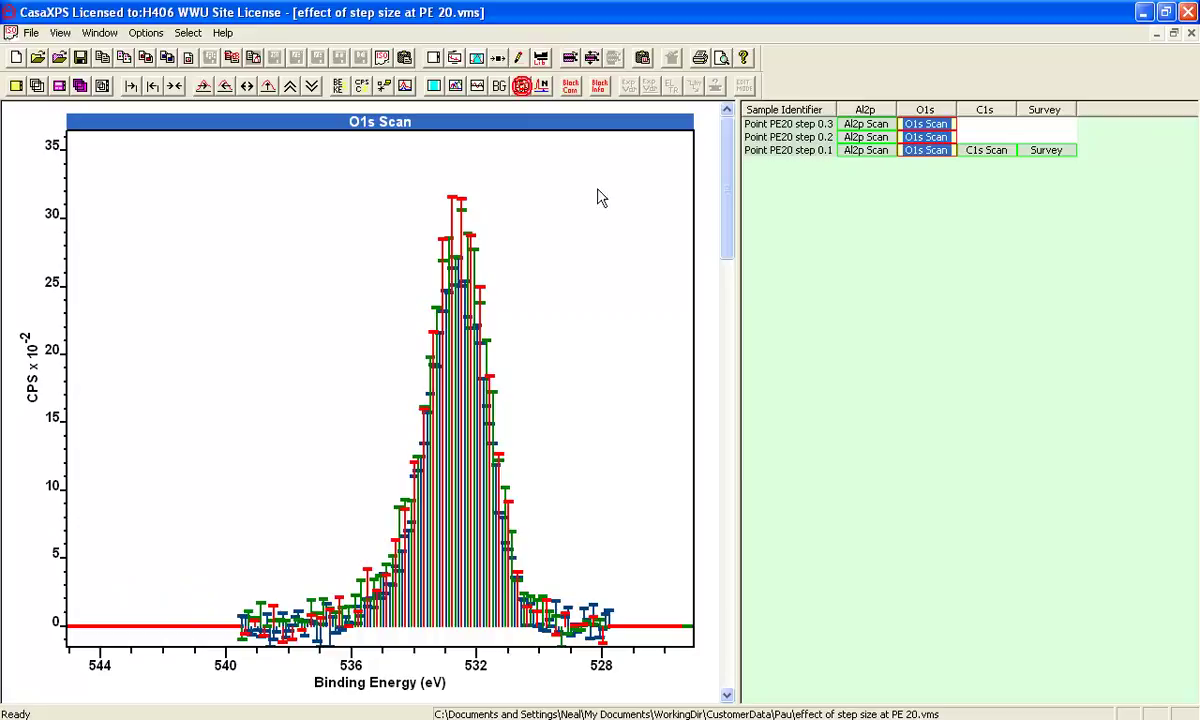
- Stack the O1s spectra with vertical offsets, zoom to the 538–528 eV peak, and autoscale intensity
left_click(544, 185)
left_click(405, 86)
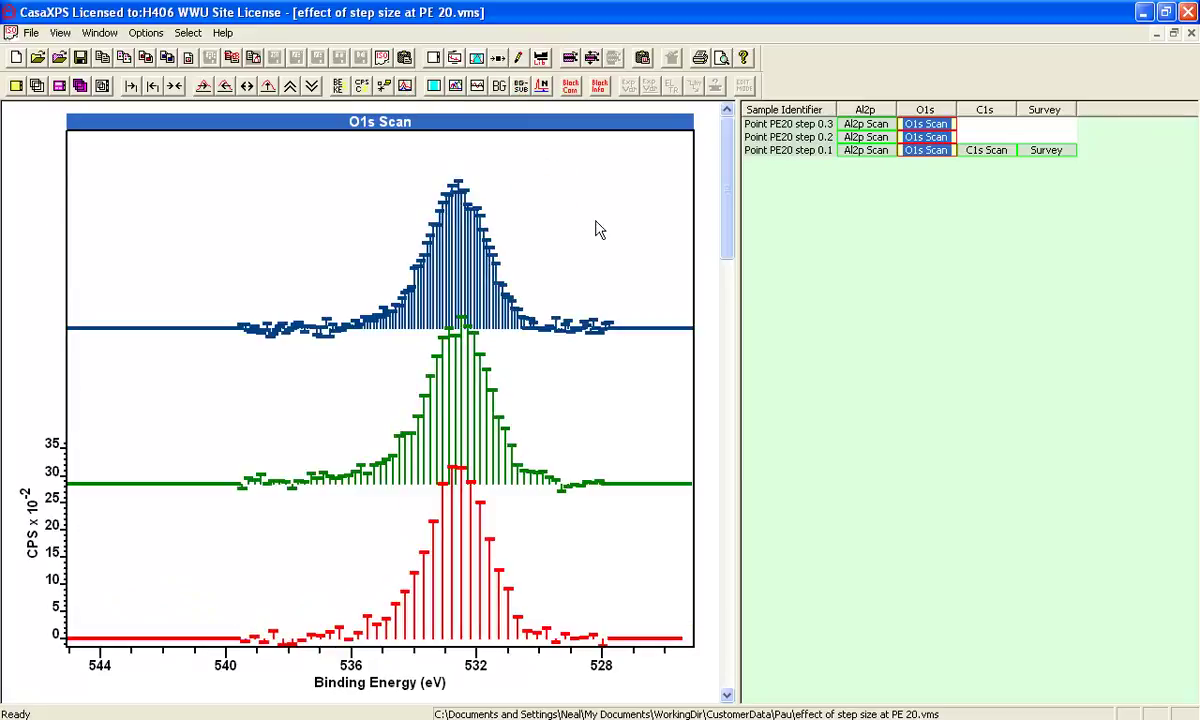
left_click_drag(730, 255, 853, 260)
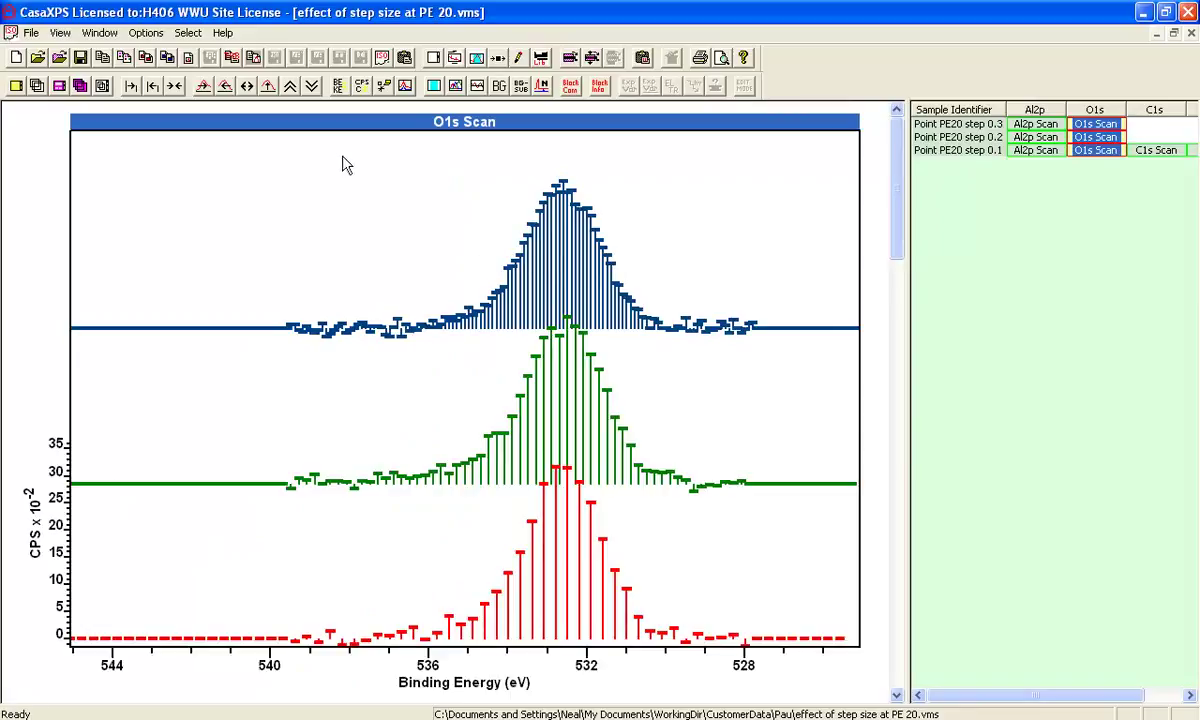
left_click_drag(340, 156, 753, 378)
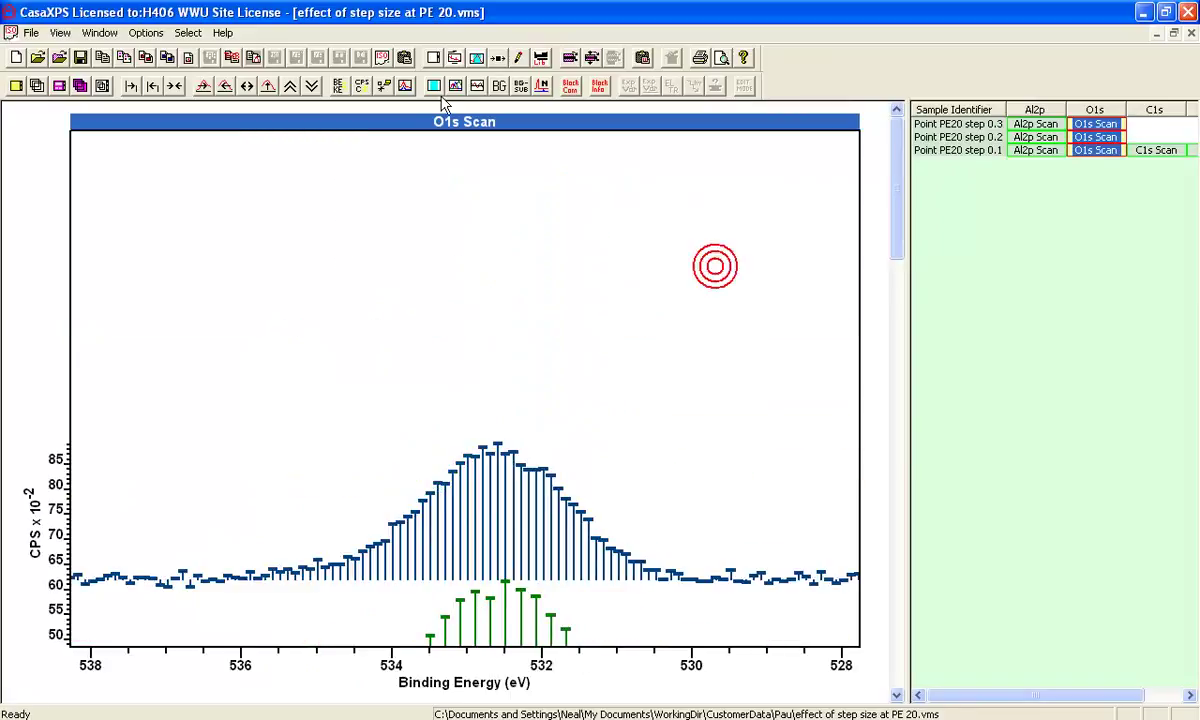
left_click(268, 88)
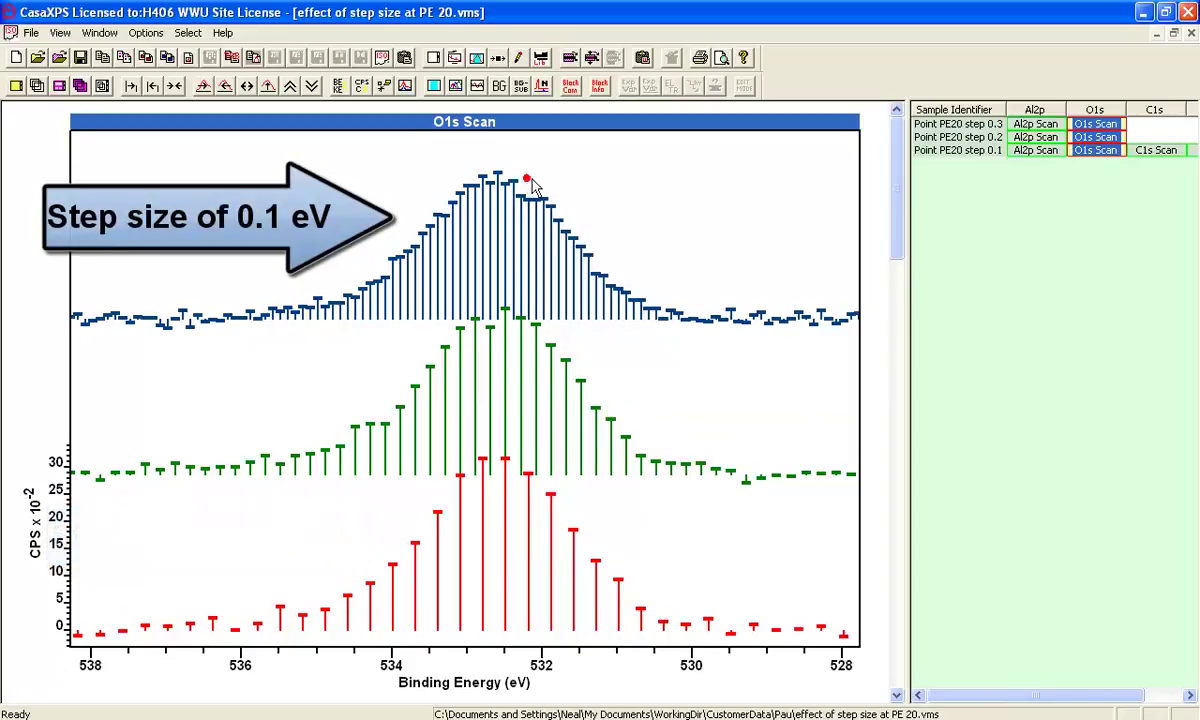
- Add the O 1s region area and its standard deviation to the custom report specification
left_click(477, 58)
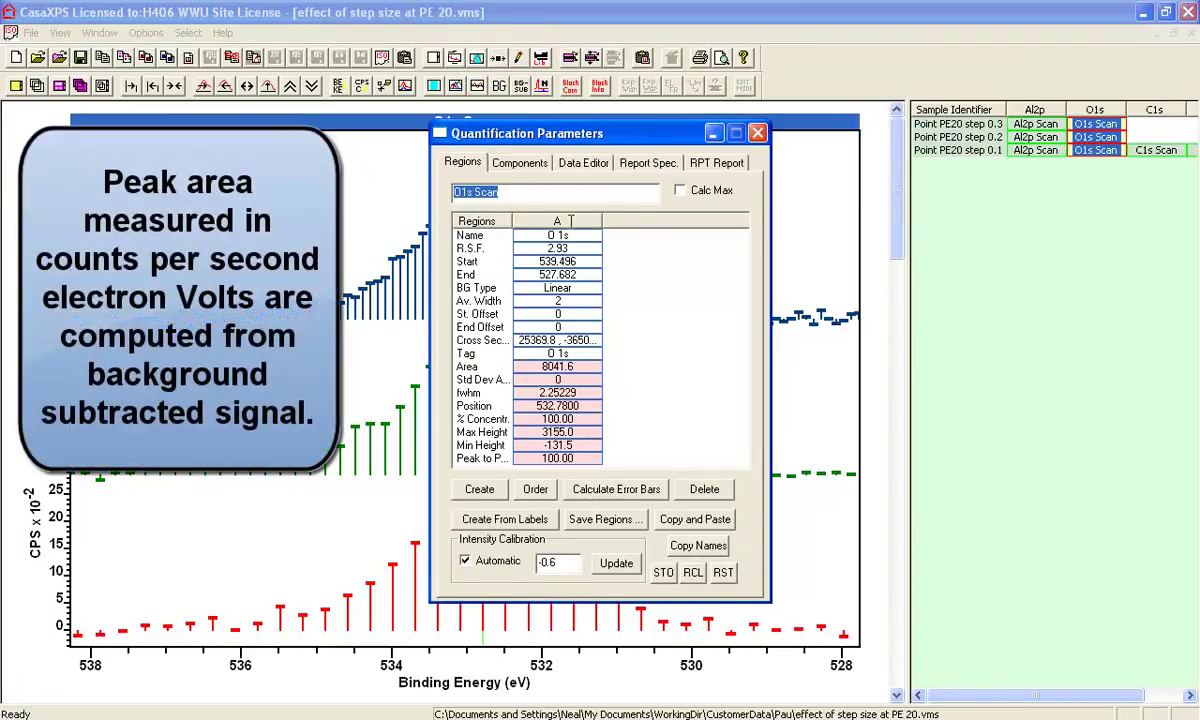
left_click_drag(600, 133, 890, 173)
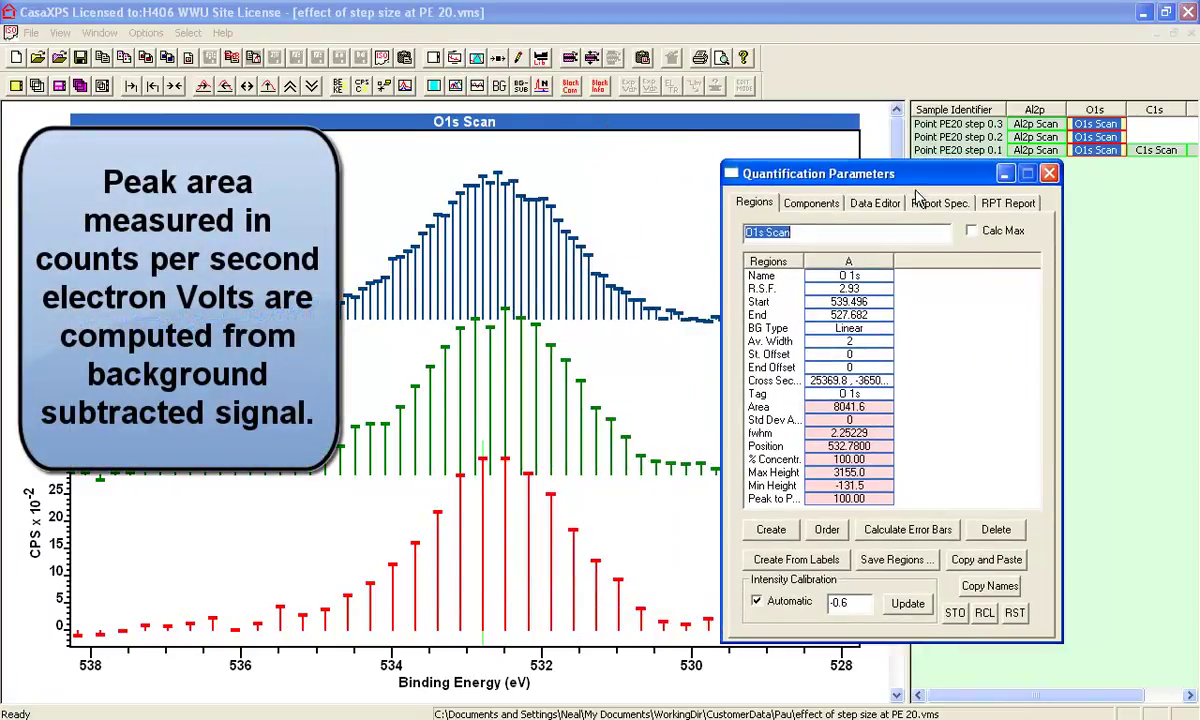
left_click(931, 204)
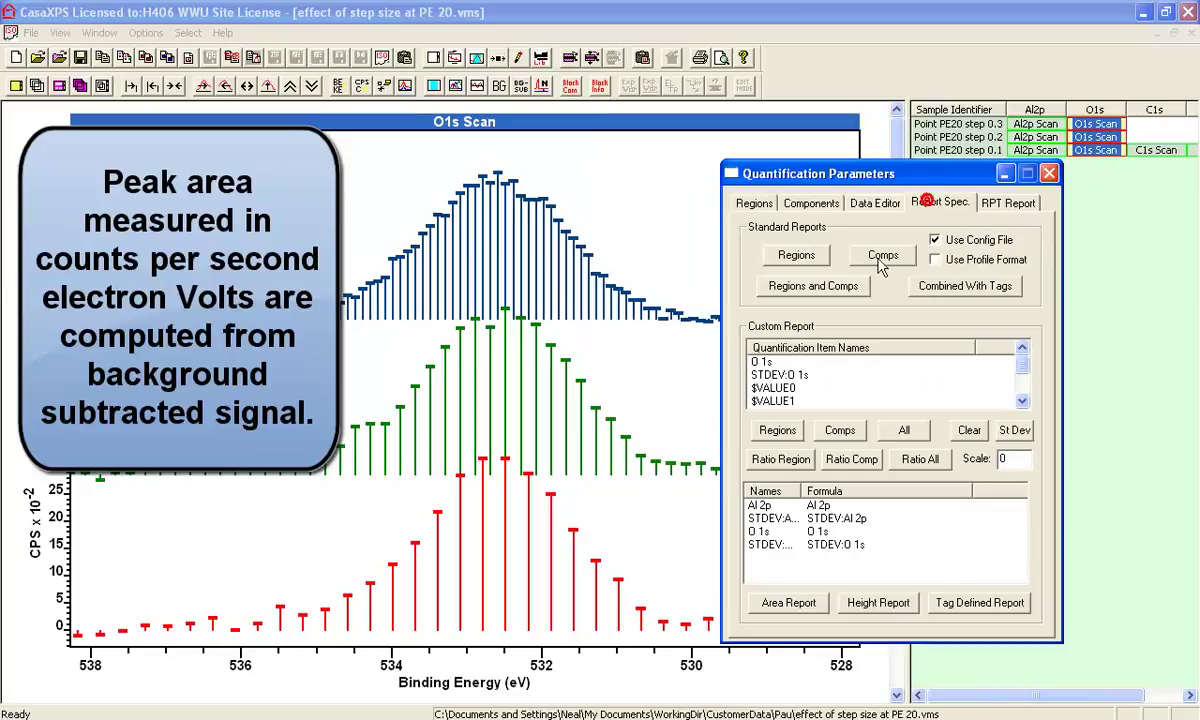
left_click(762, 430)
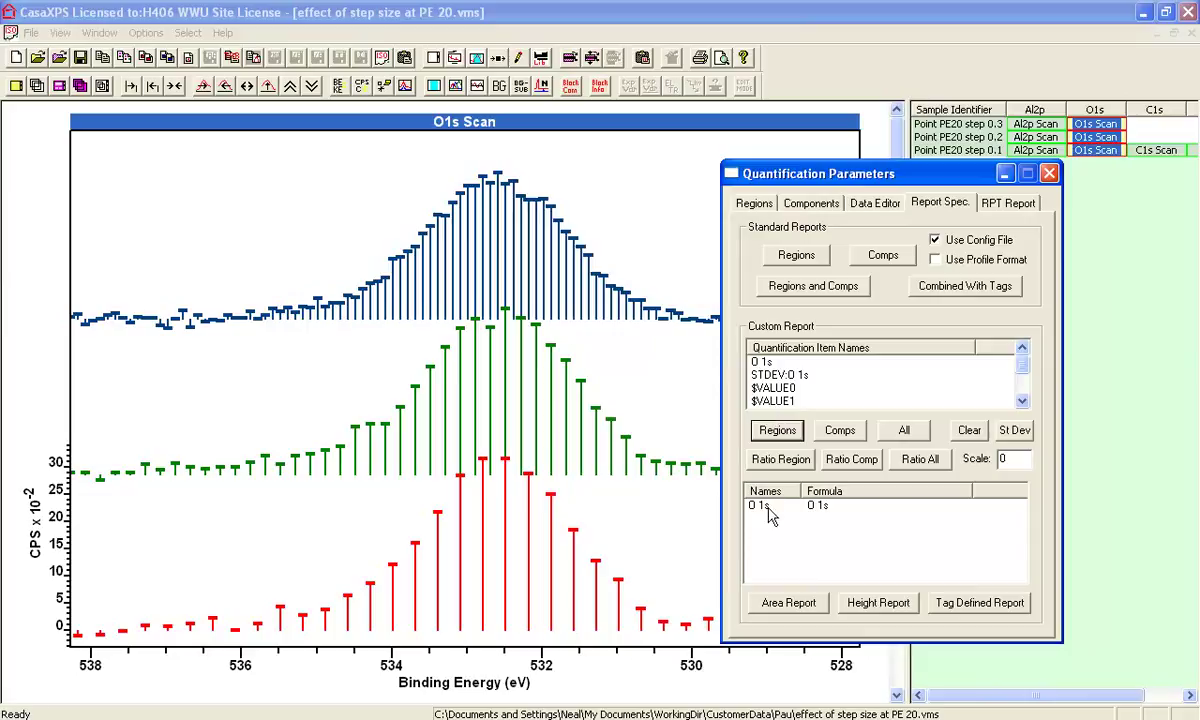
left_click(1005, 432)
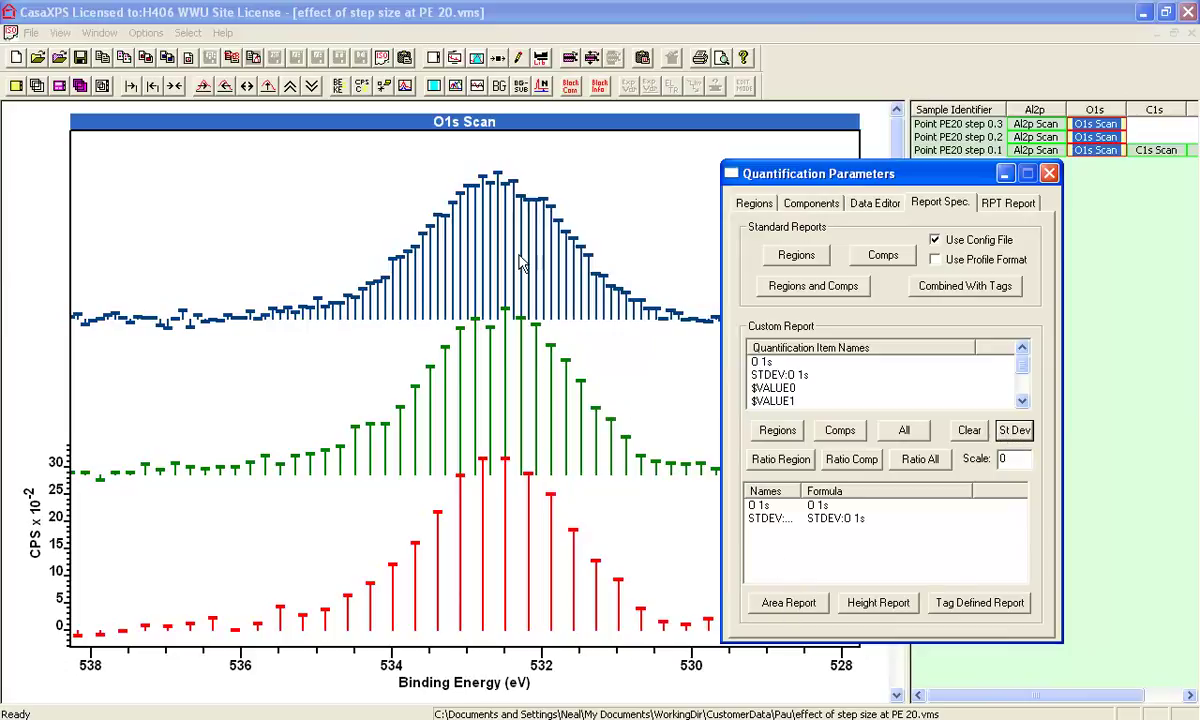
- Compute region error bars for all three scans without auto-fitting components, and generate the report
left_click(472, 232)
left_click(700, 200)
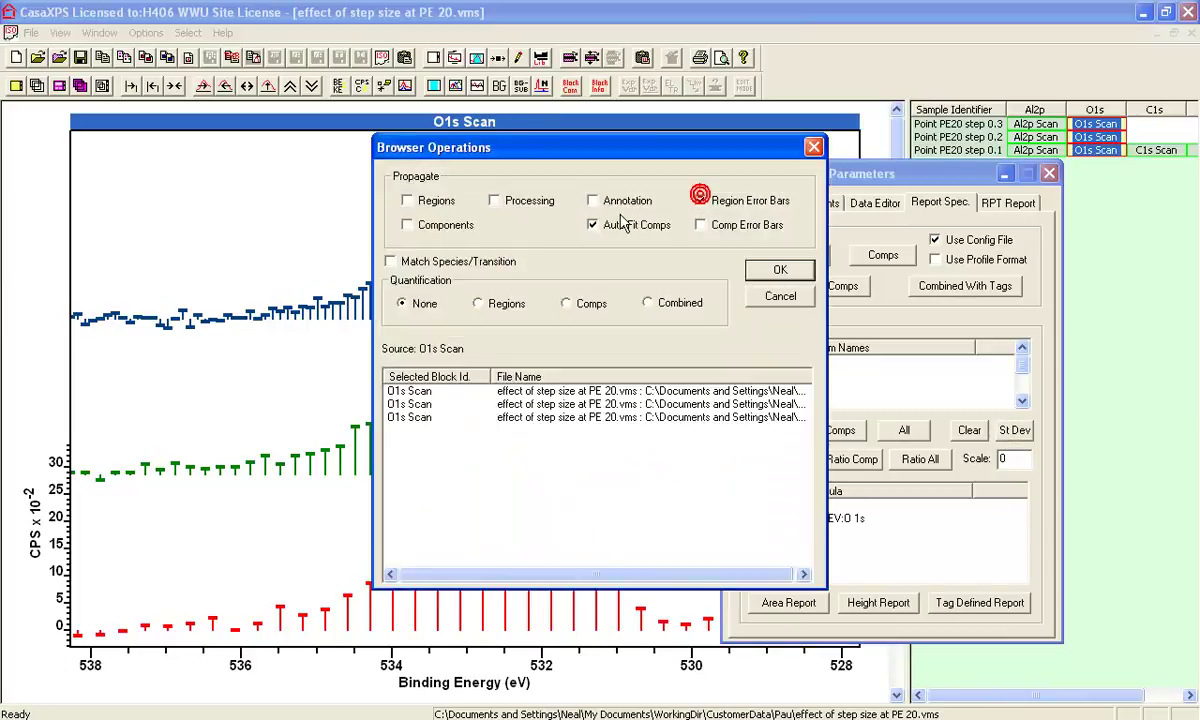
left_click(593, 225)
left_click(775, 270)
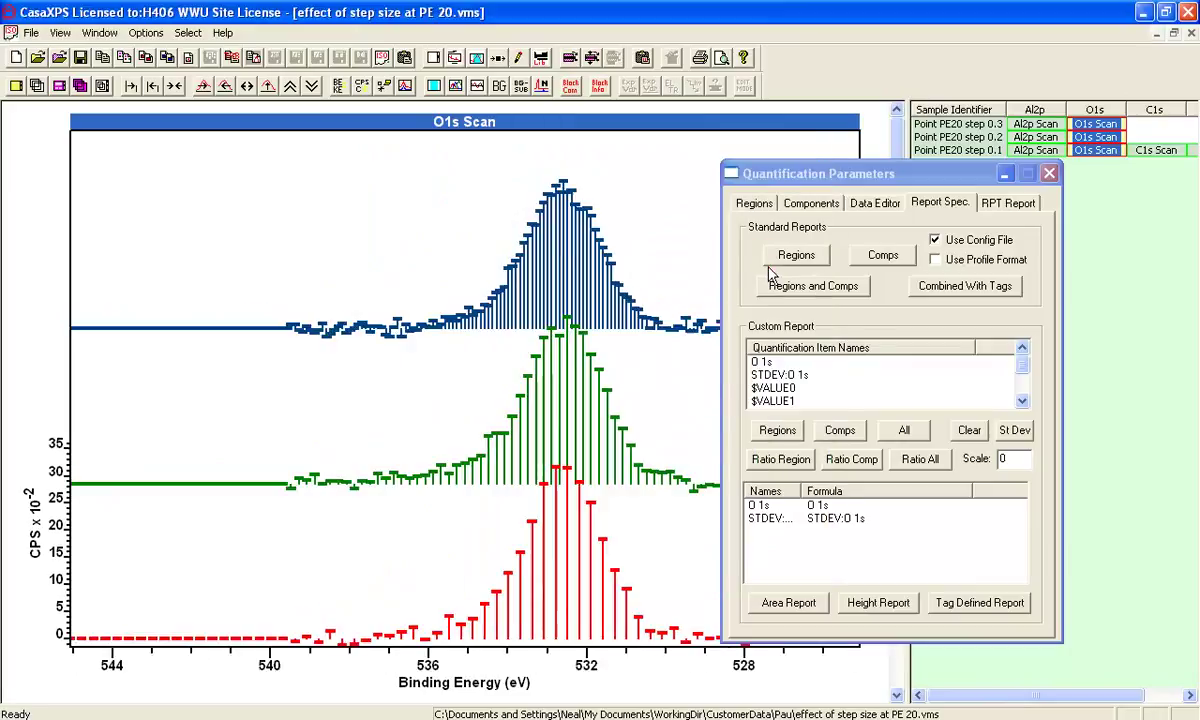
left_click(787, 603)
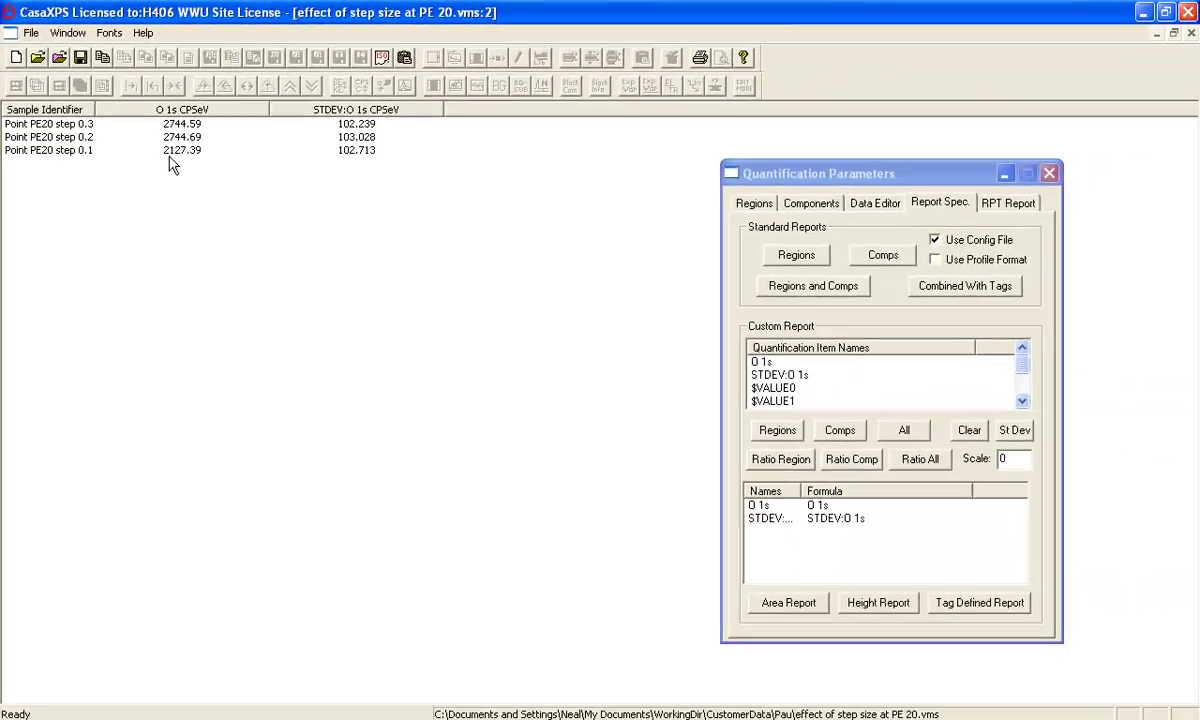
- Close the report table and toggle the offset plot until the three O1s spectra overlay again
left_click(1191, 34)
left_click_drag(905, 180, 935, 176)
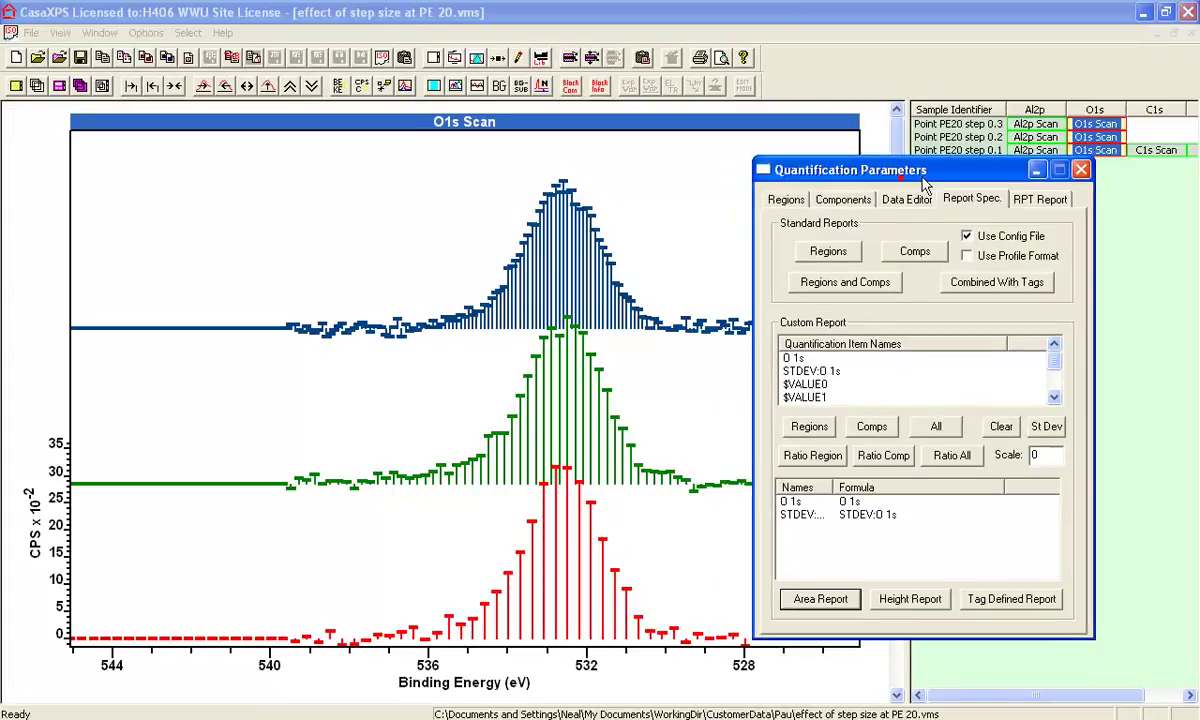
left_click(404, 86)
left_click(404, 86)
left_click(404, 86)
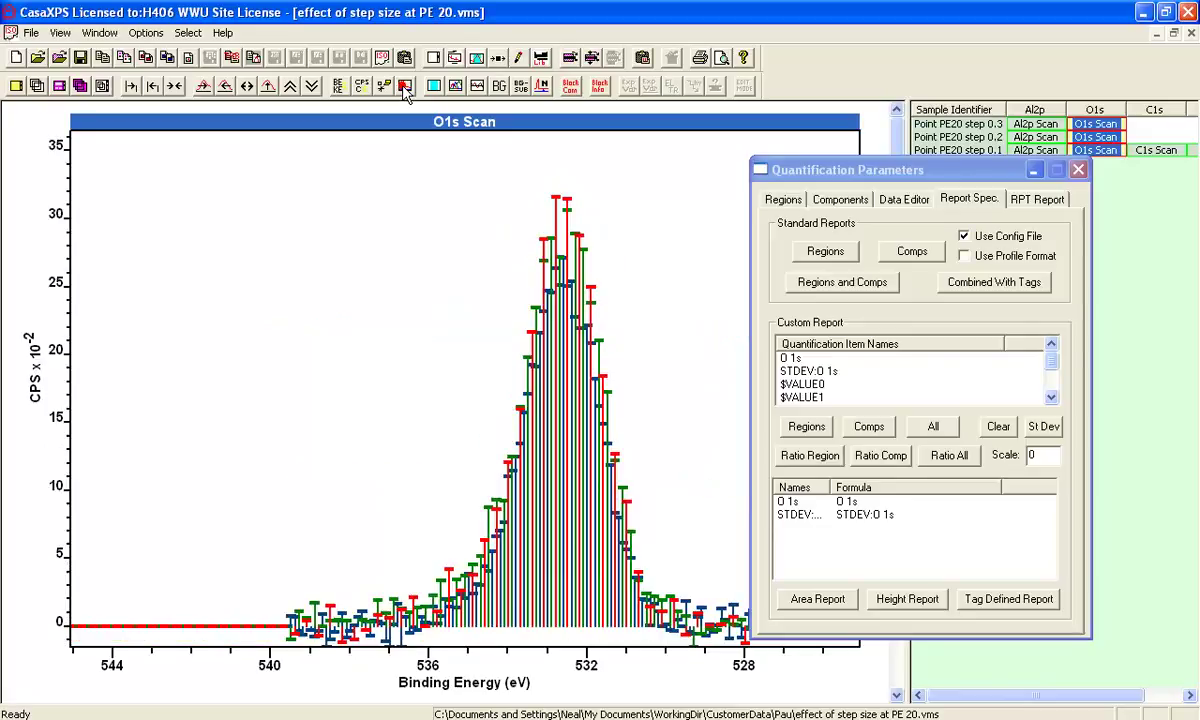
left_click(404, 86)
- Add a plot key labelled with sample identifiers to the O1s display
left_click(455, 58)
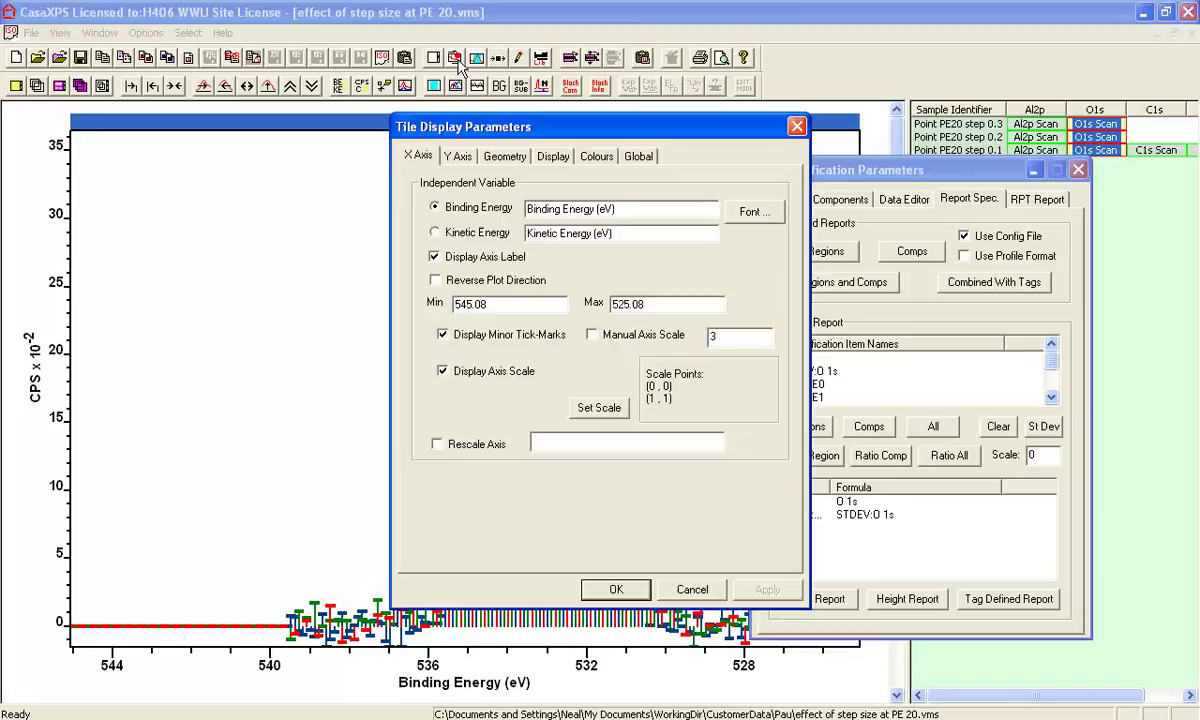
left_click(549, 160)
left_click(445, 420)
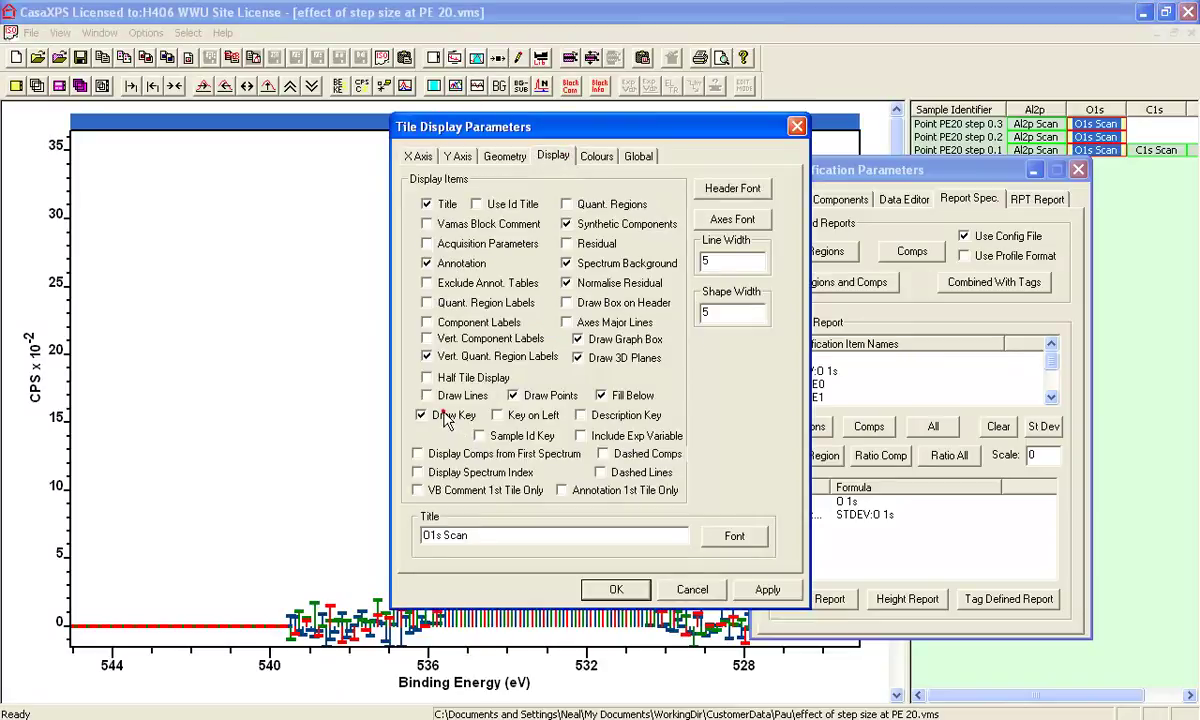
left_click(495, 436)
left_click(765, 589)
- Draw the O1s spectra as lines with point markers and no fill below
left_click_drag(520, 143, 741, 172)
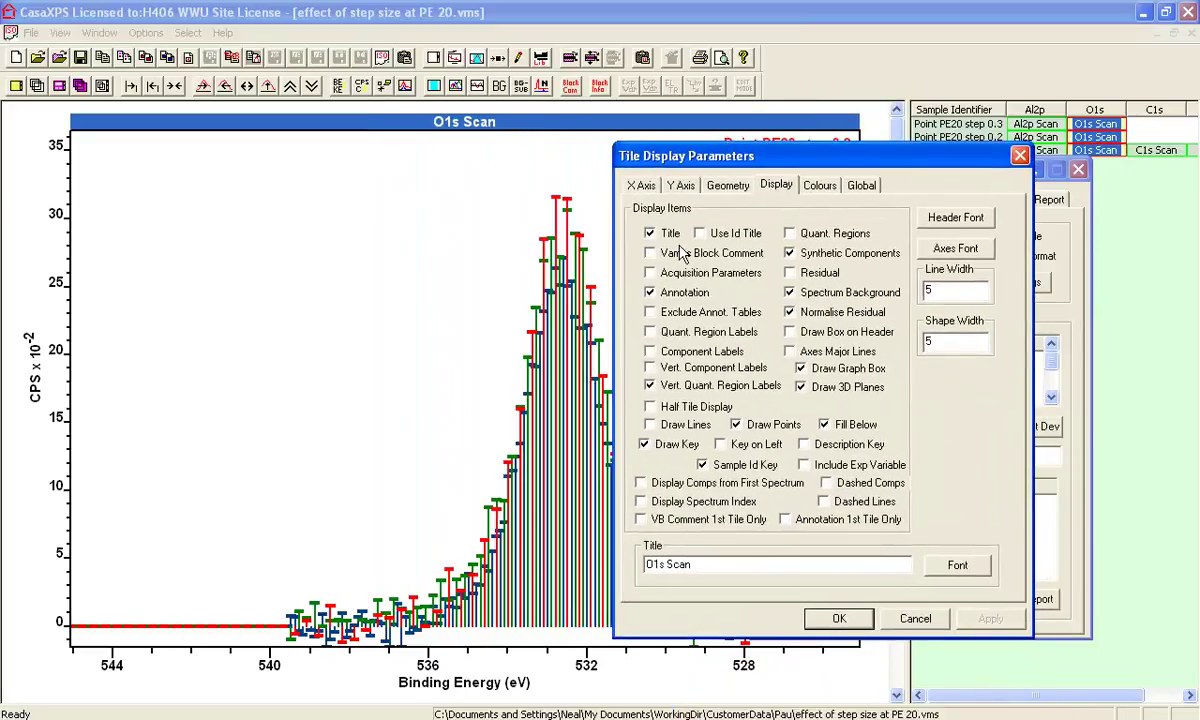
left_click(675, 428)
left_click(760, 424)
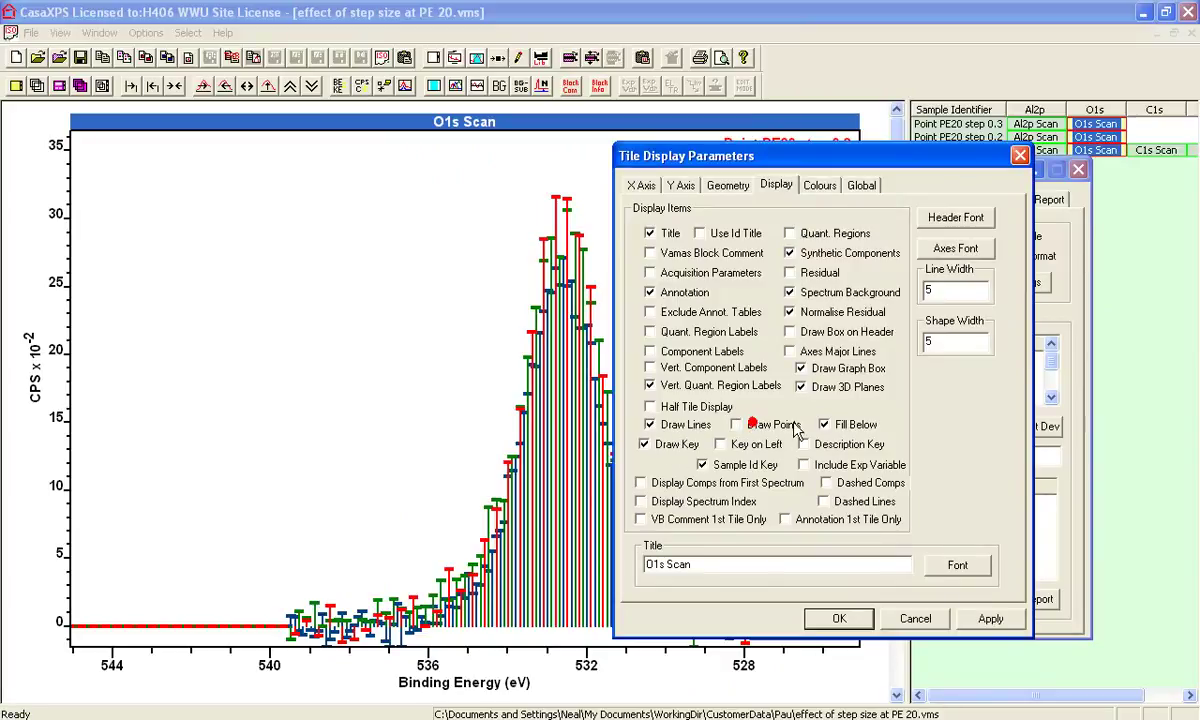
left_click(760, 424)
left_click(838, 424)
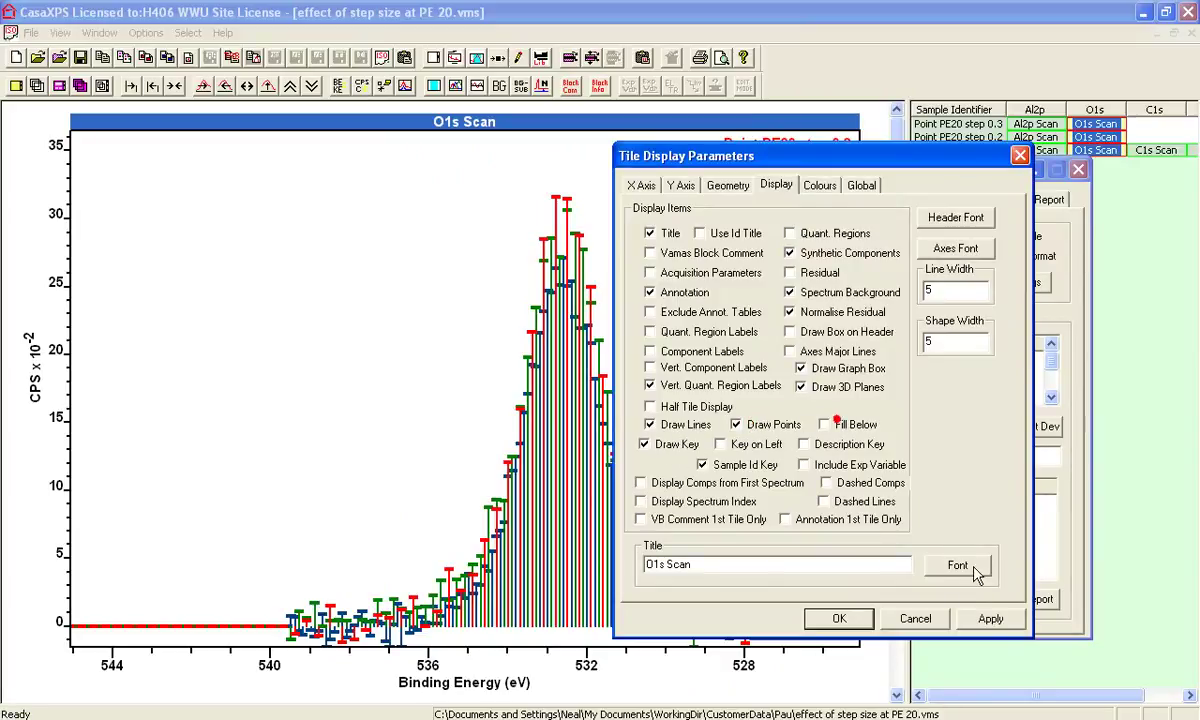
left_click(988, 619)
left_click(1052, 160)
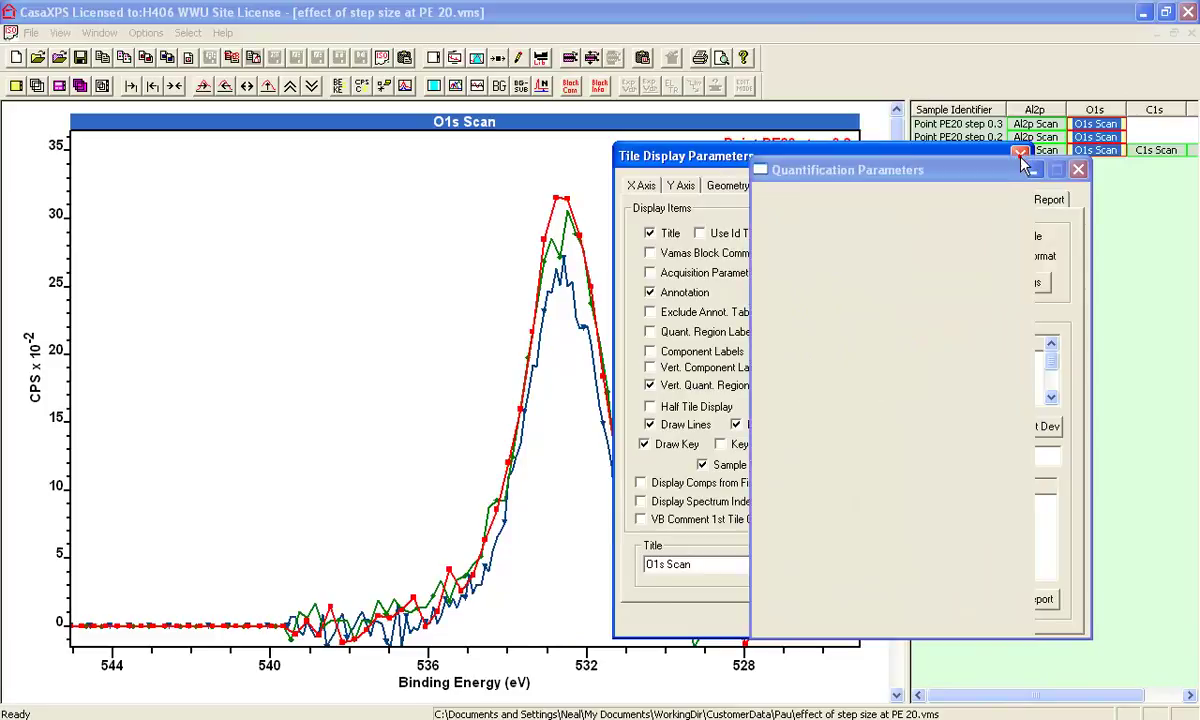
left_click_drag(888, 178, 1005, 232)
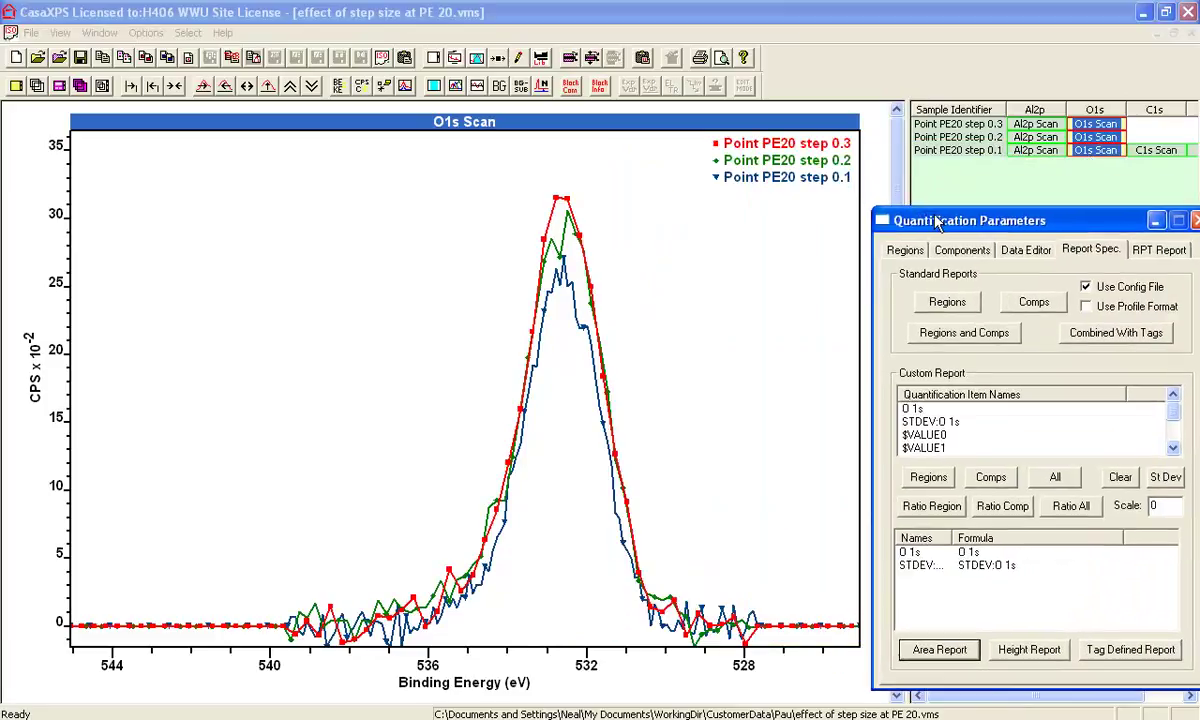
- Widen the sample browser to reveal the Survey column beside the O1s plot
left_click_drag(906, 163, 745, 160)
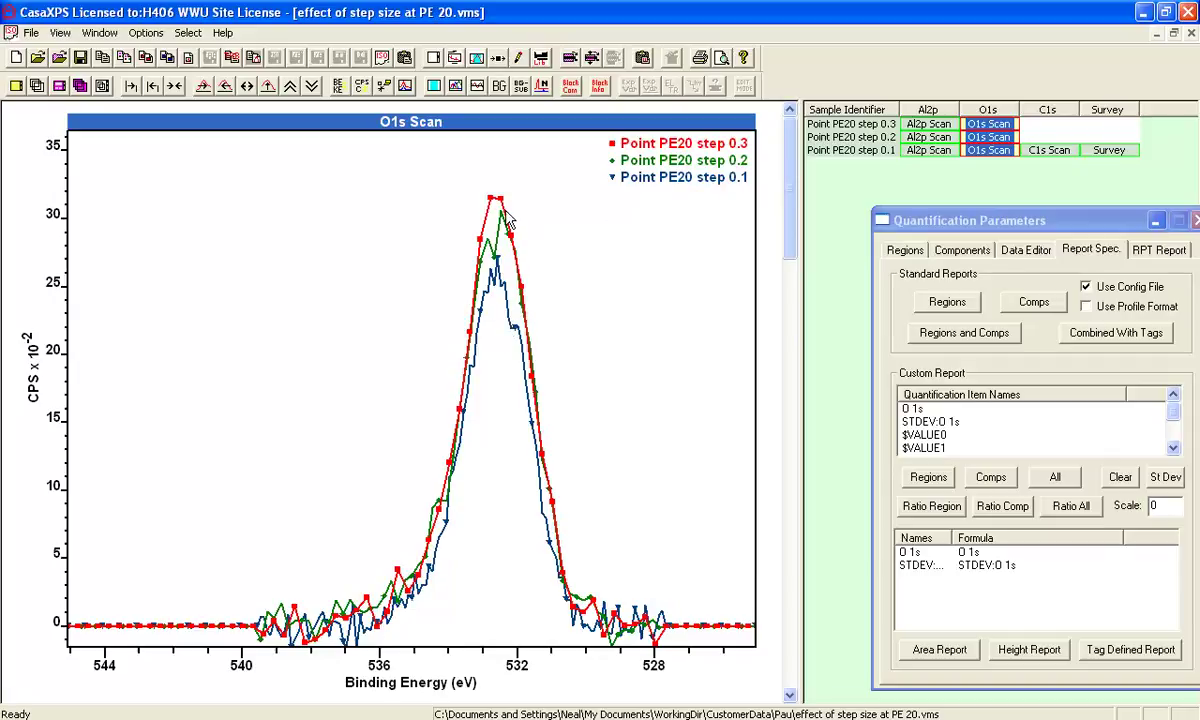
left_click(99, 32)
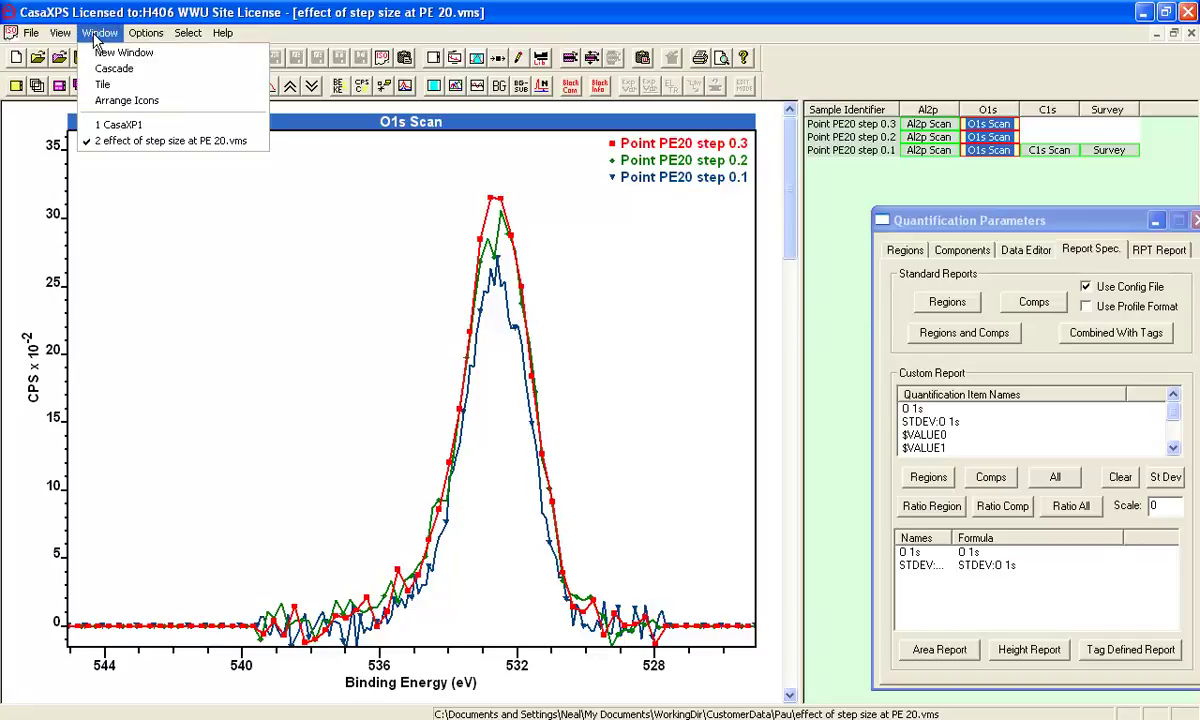
- Switch to 1363_03.vms and overlay the Suh 1 and Sul 2 surveys as intensity instead of CPS
left_click(145, 32)
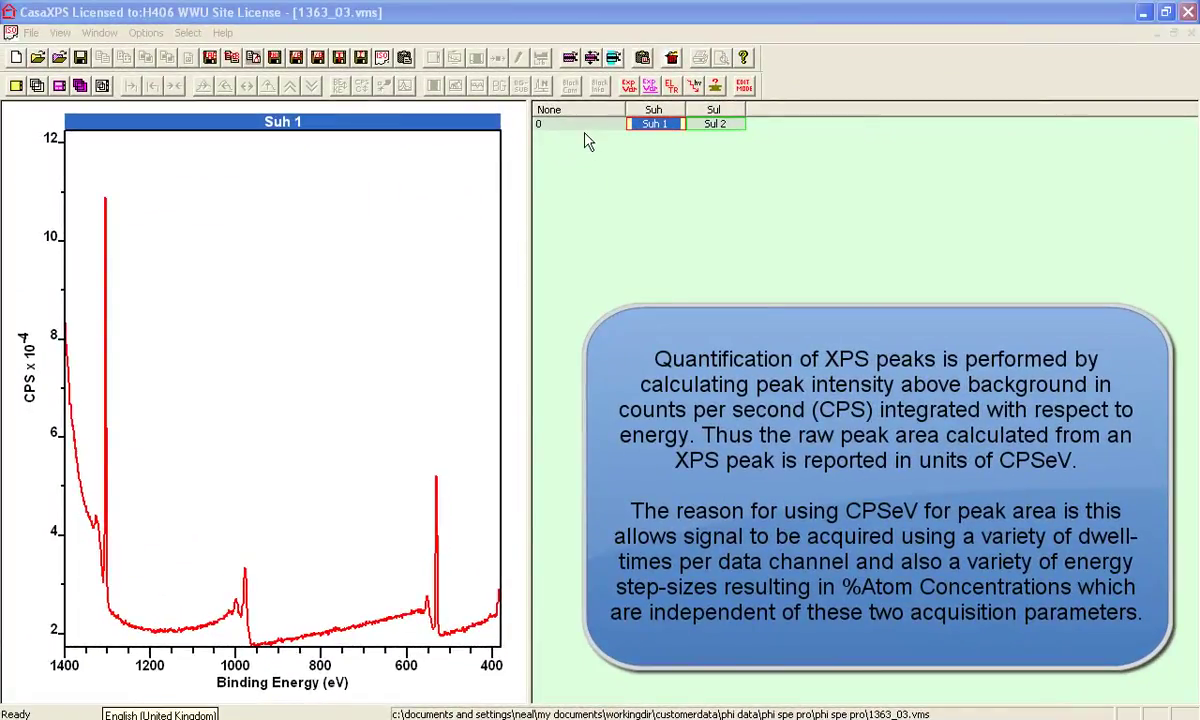
left_click(548, 120)
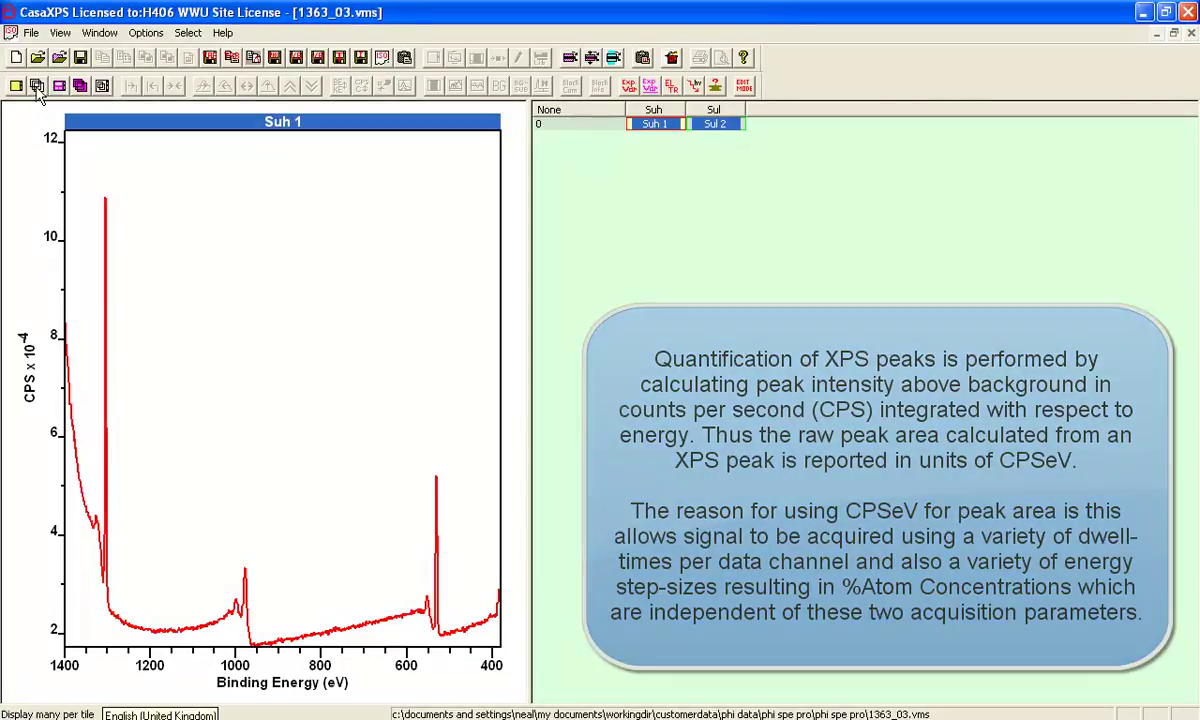
left_click(36, 86)
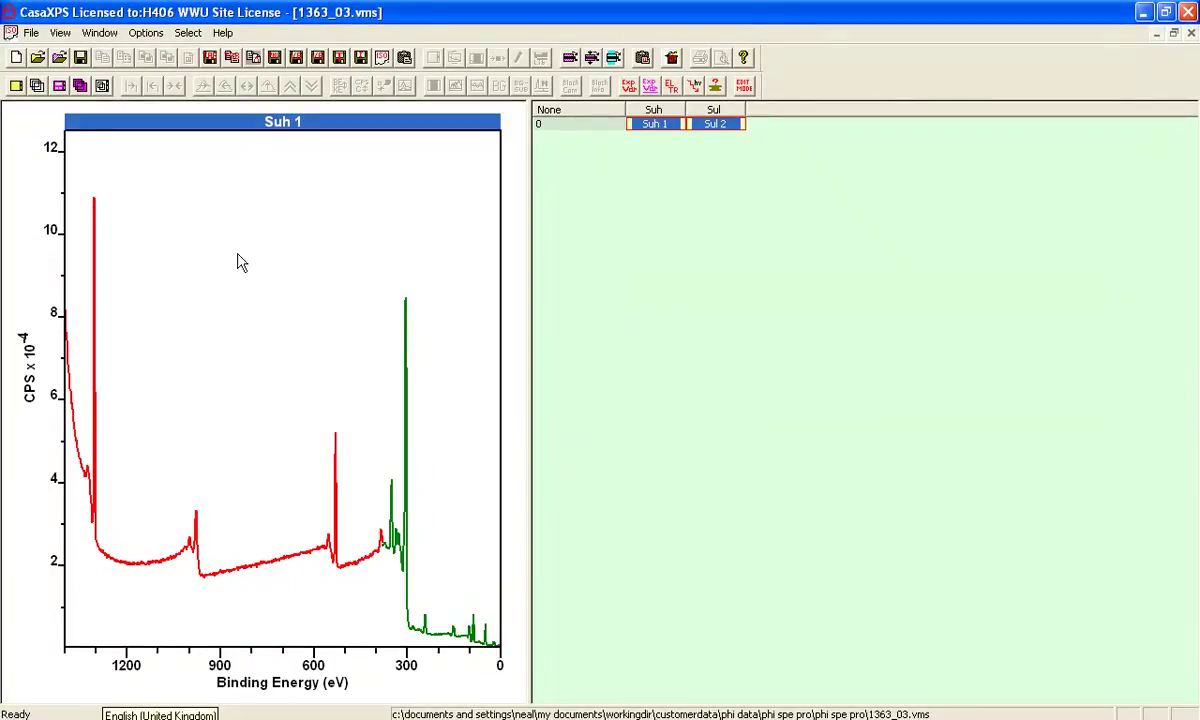
left_click_drag(528, 324, 723, 252)
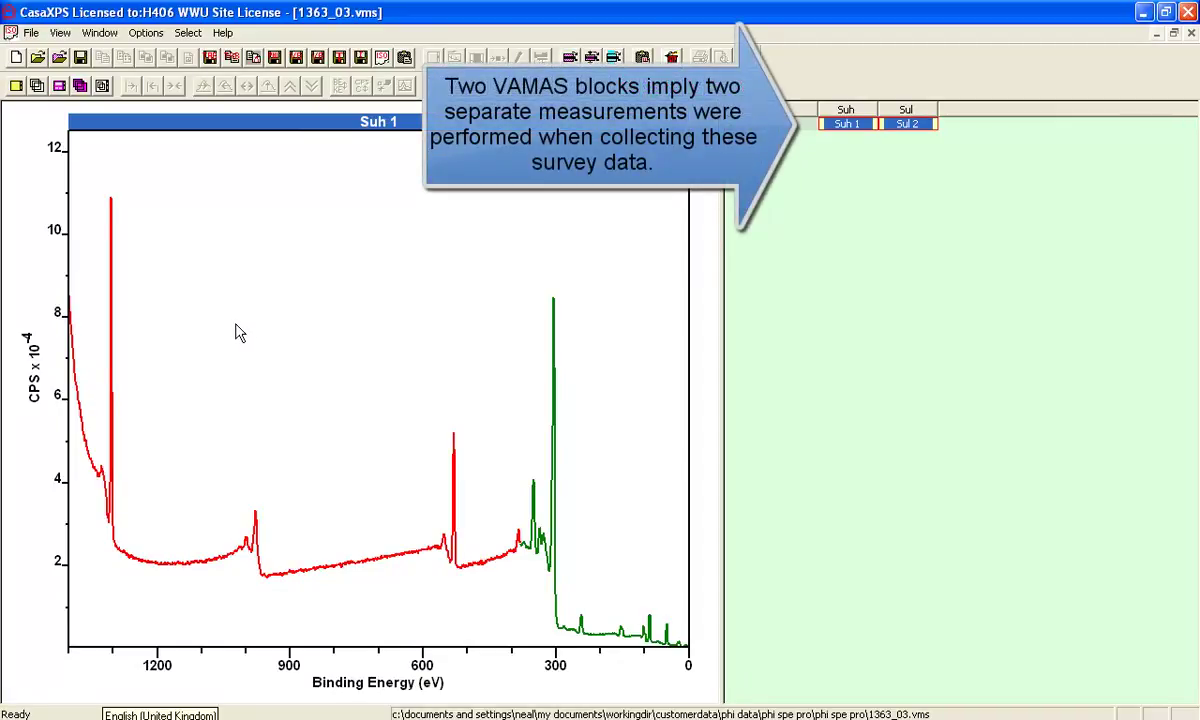
left_click(352, 224)
left_click(362, 88)
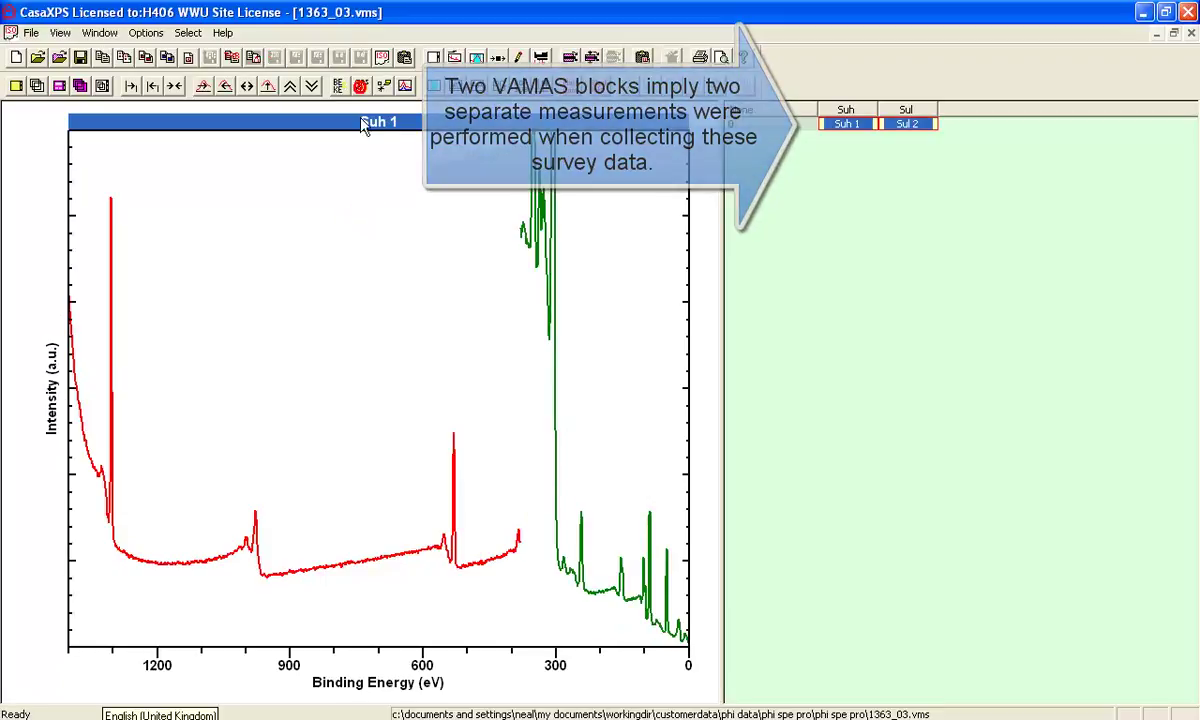
- Restore a counts-per-bin scale, then show Suh 1 alone with acquisition parameters above the plot
left_click(362, 89)
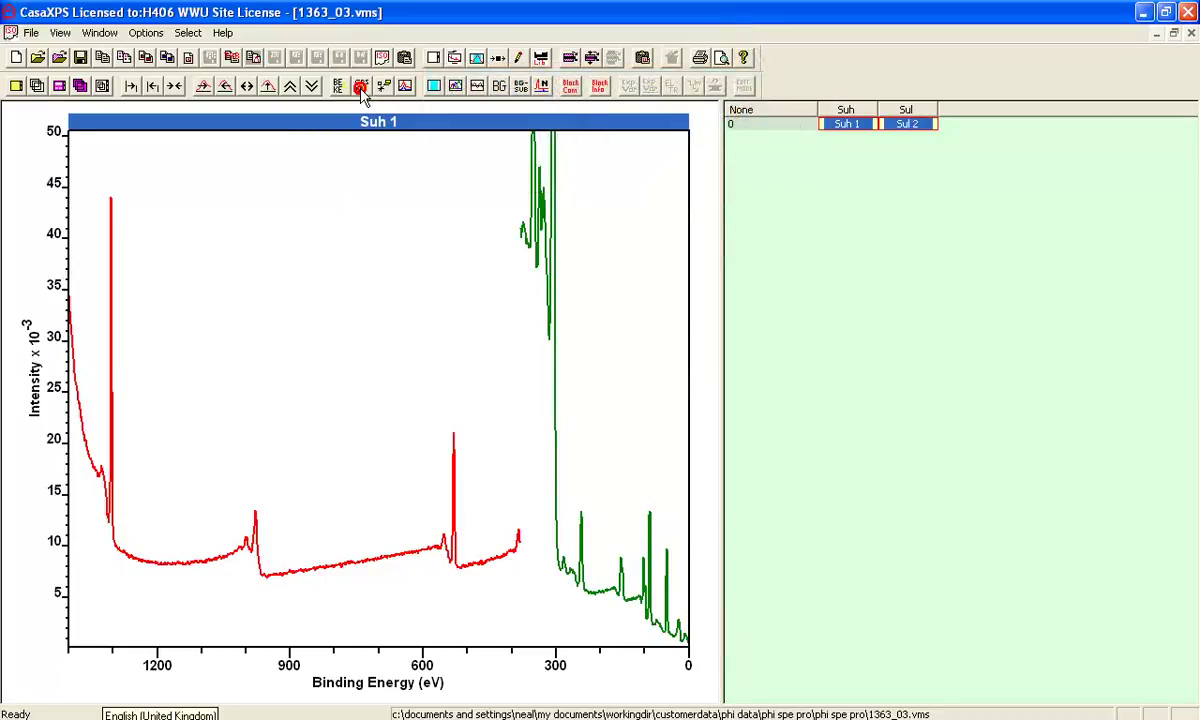
left_click(247, 86)
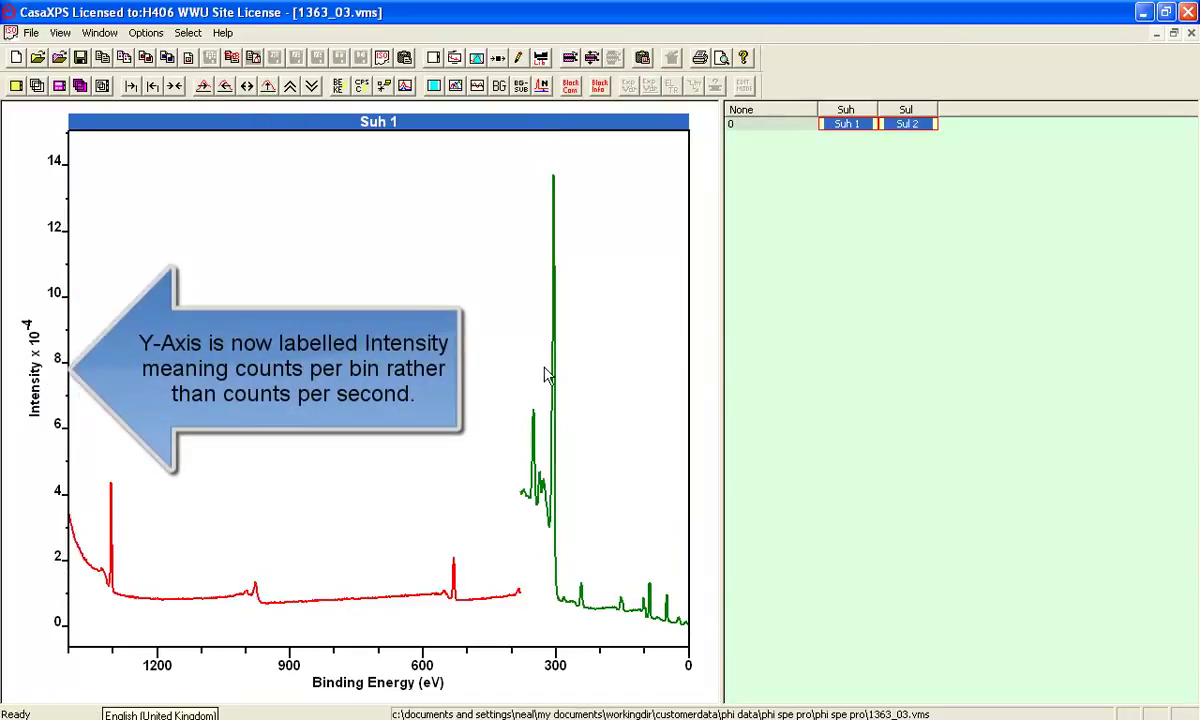
left_click(845, 125)
left_click(457, 60)
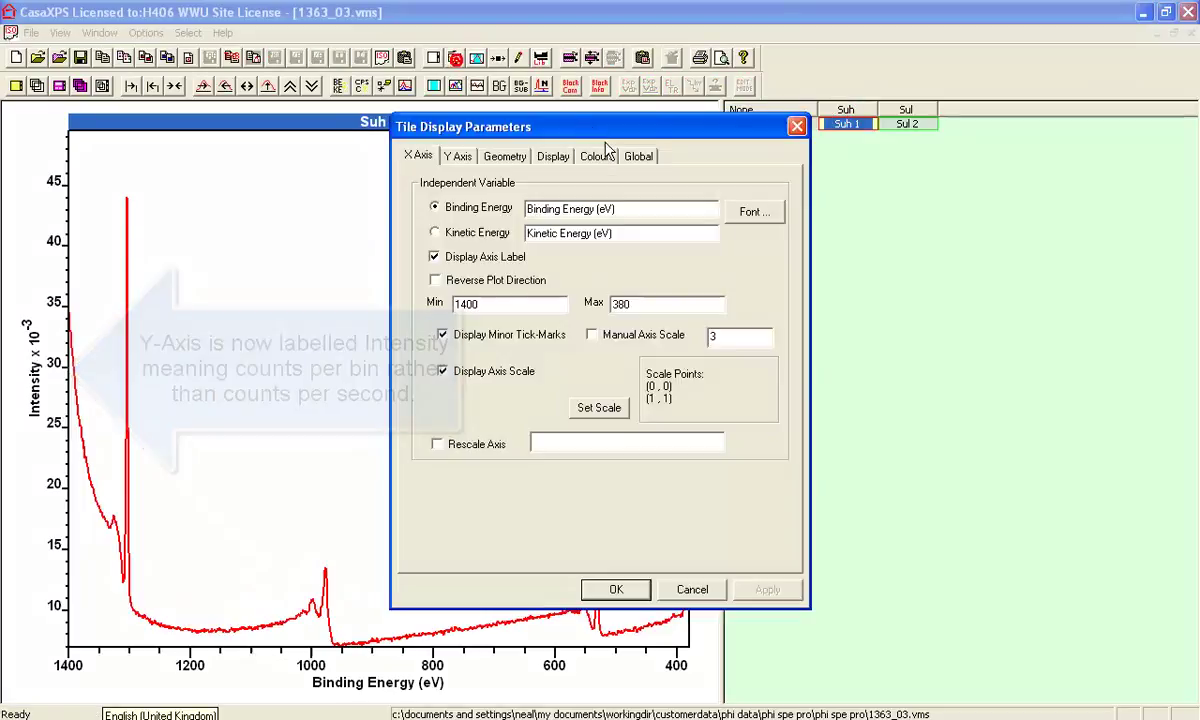
left_click(553, 156)
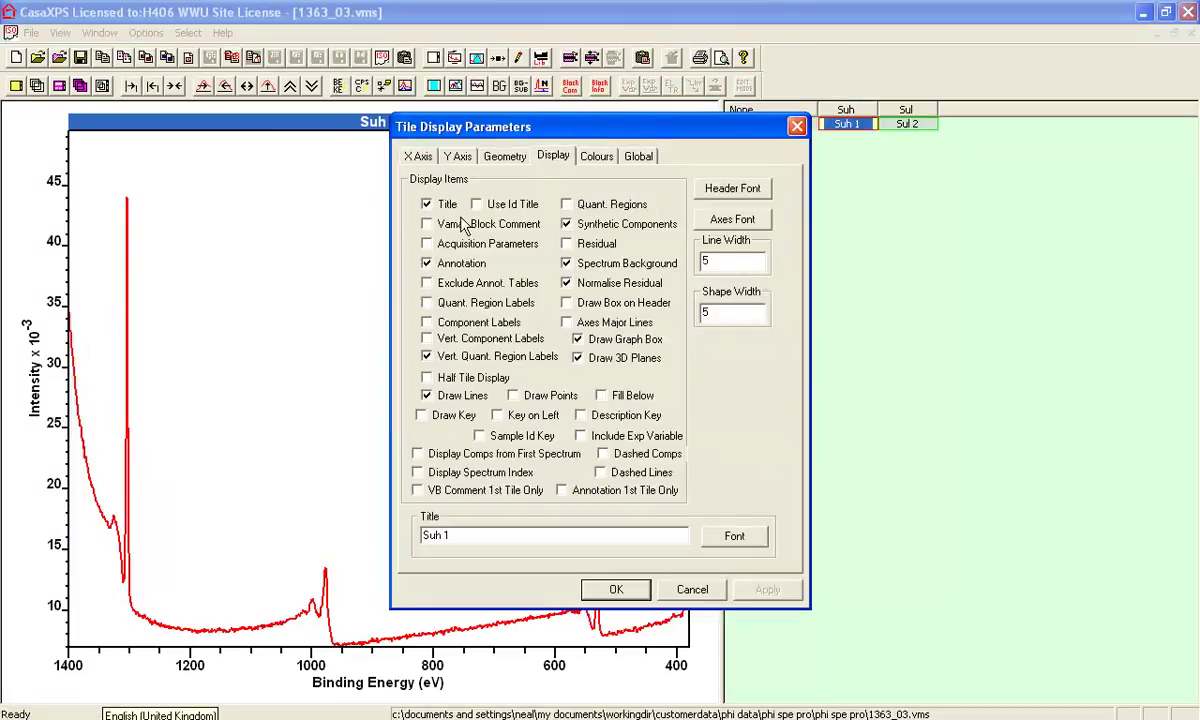
left_click(616, 589)
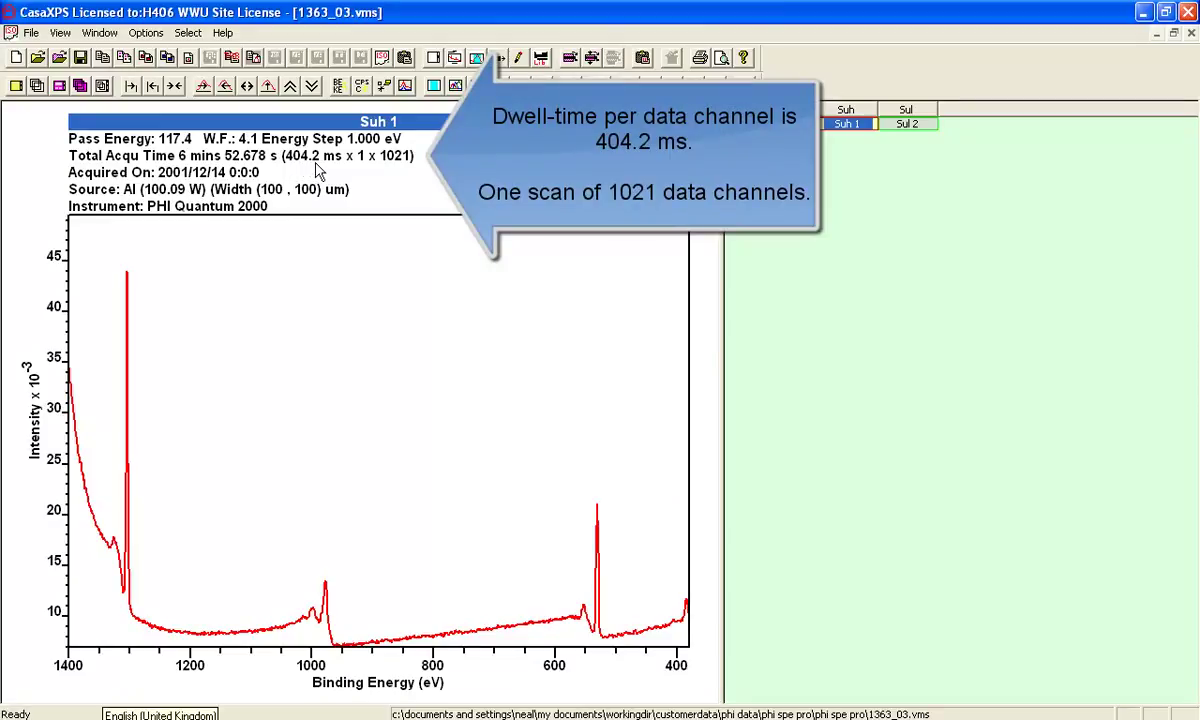
- Compare Sul 2 with Suh 1 and zoom Suh 1 to the 555–505 eV range
left_click(916, 128)
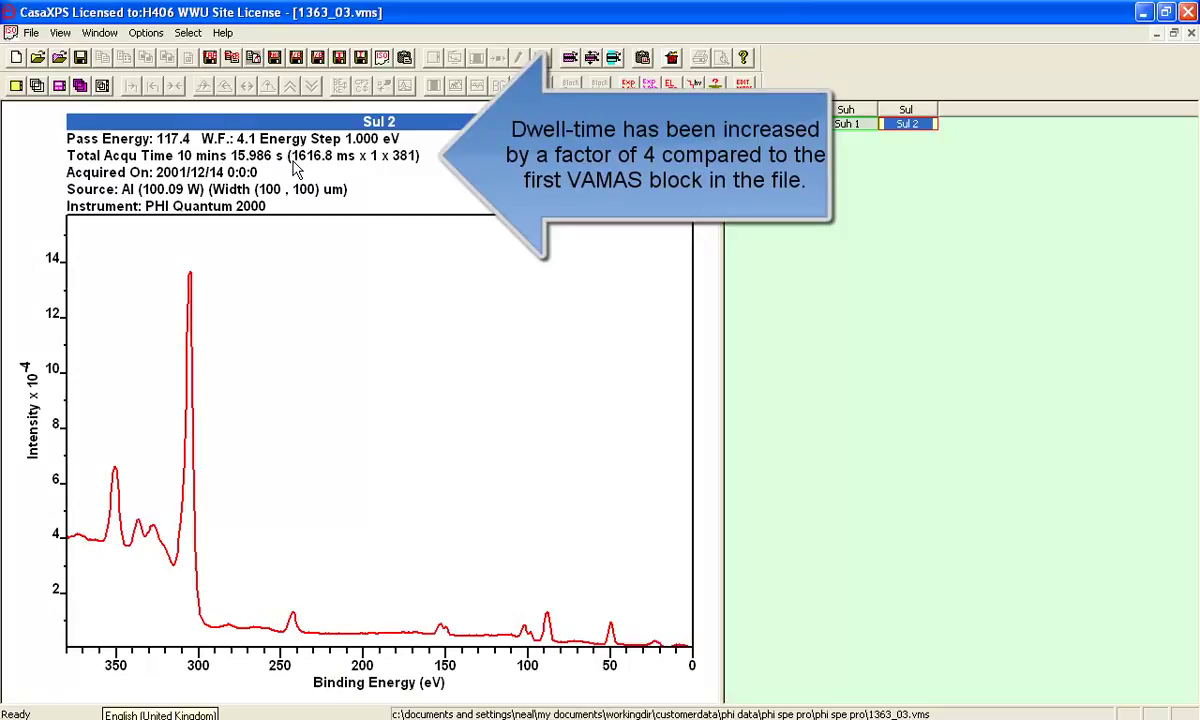
left_click(842, 128)
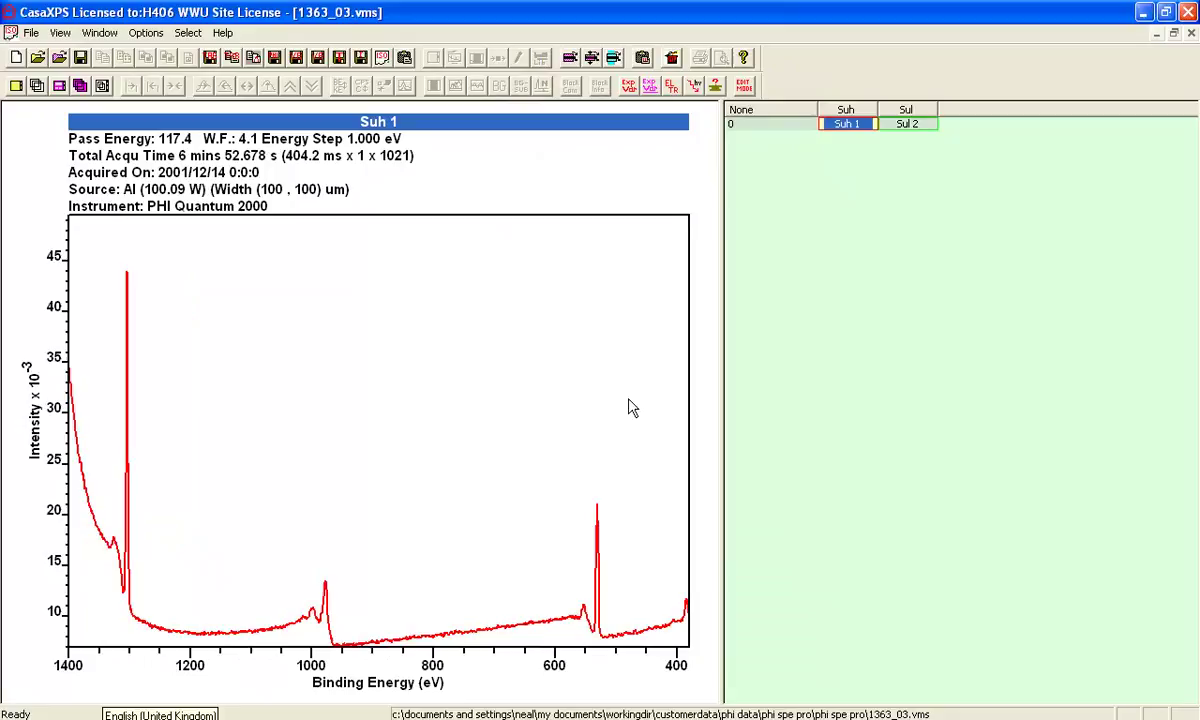
left_click_drag(582, 487, 612, 630)
left_click(588, 600)
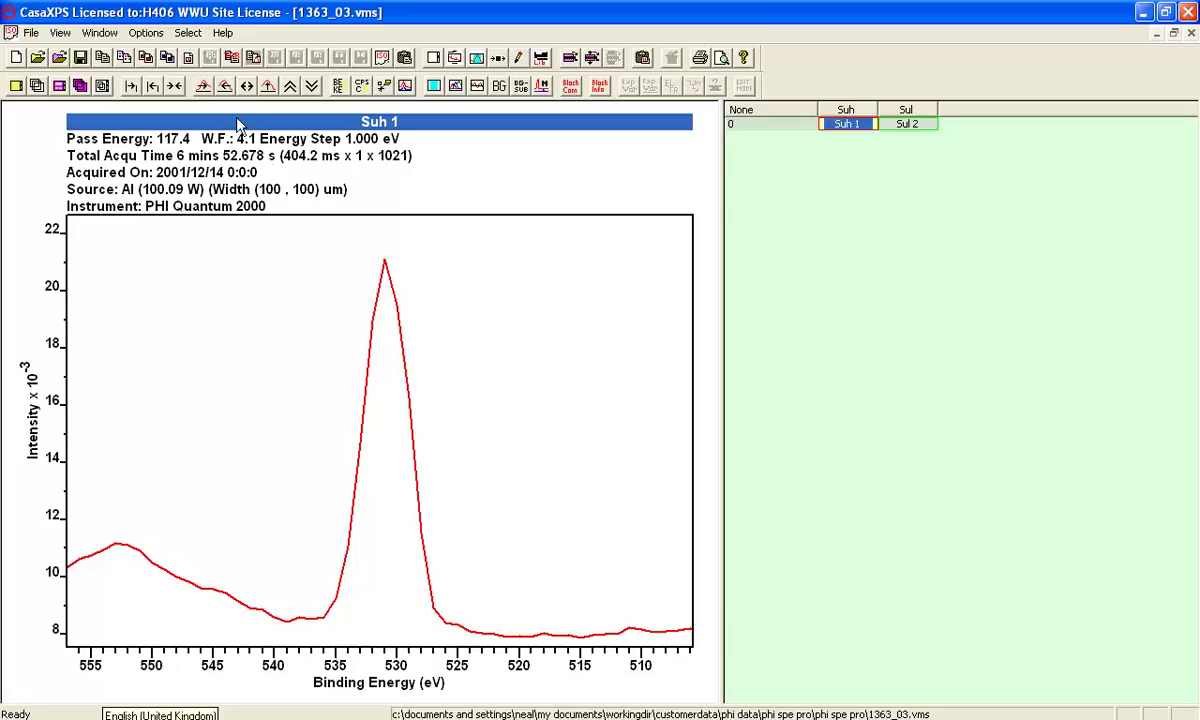
- Show Sul 2 alone and zoom in on its peaks between 95 and 40 eV
left_click(912, 124)
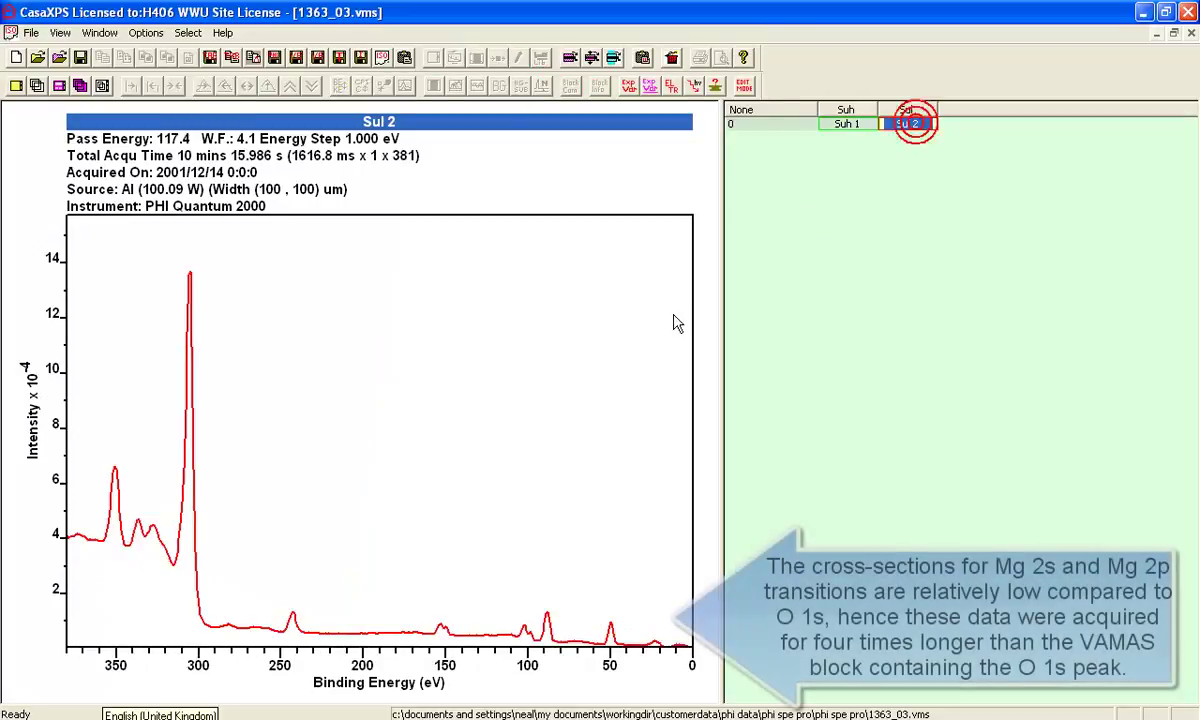
left_click_drag(265, 588, 686, 646)
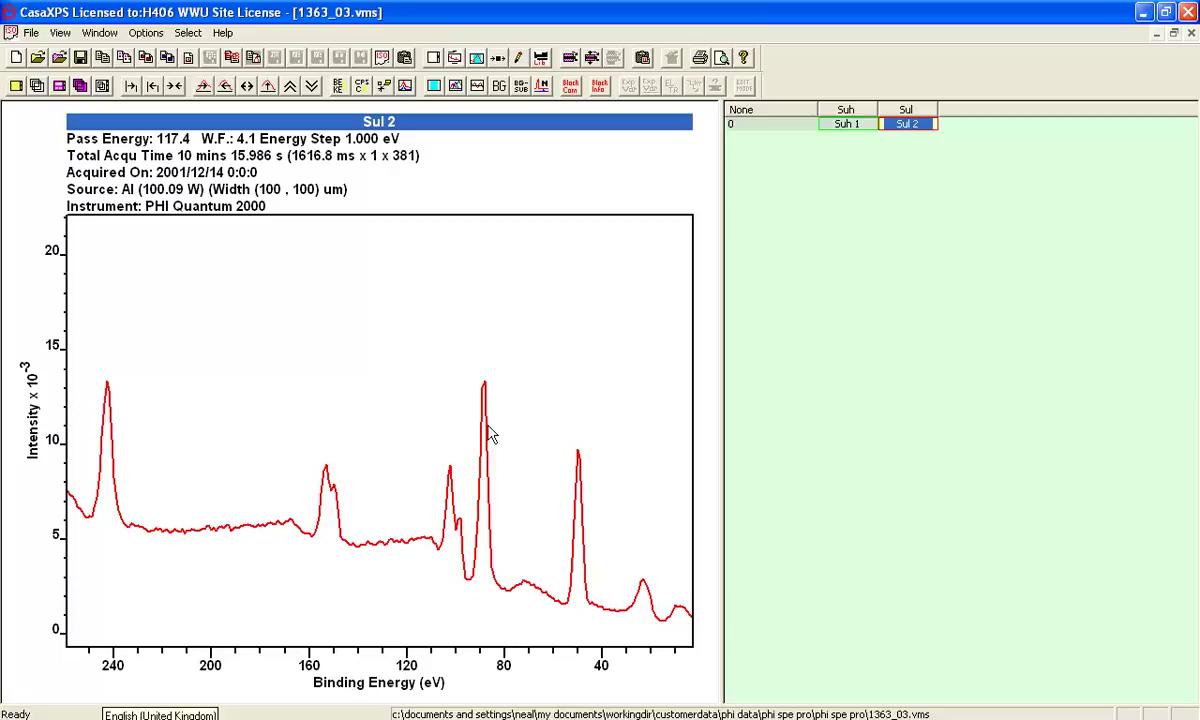
left_click_drag(461, 360, 597, 616)
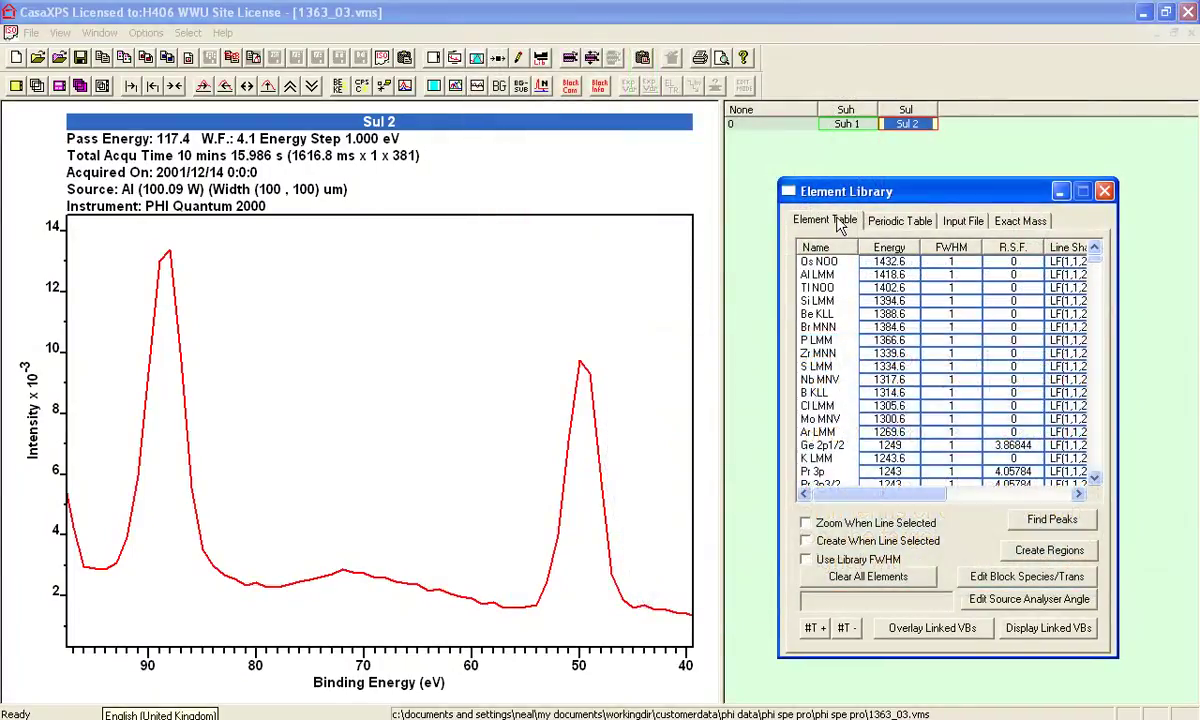
- Identify the peak near 51 eV on Sul 2 as Mg 2p using the Element Library
left_click(570, 432)
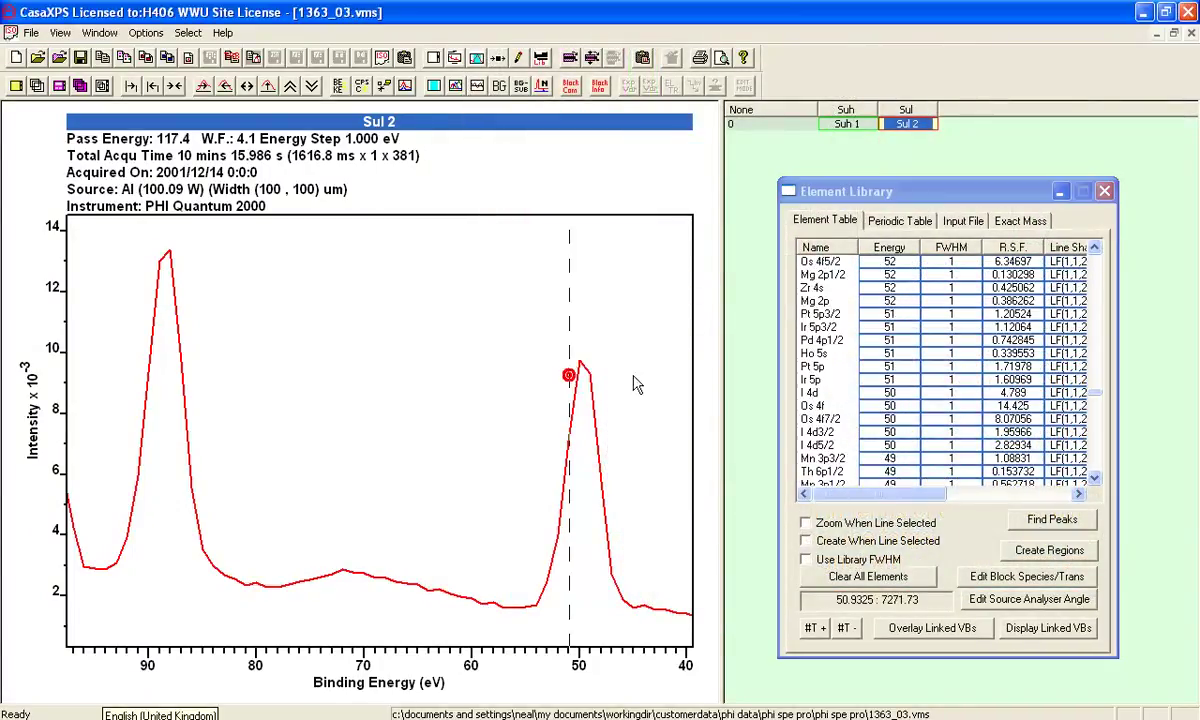
left_click(815, 302)
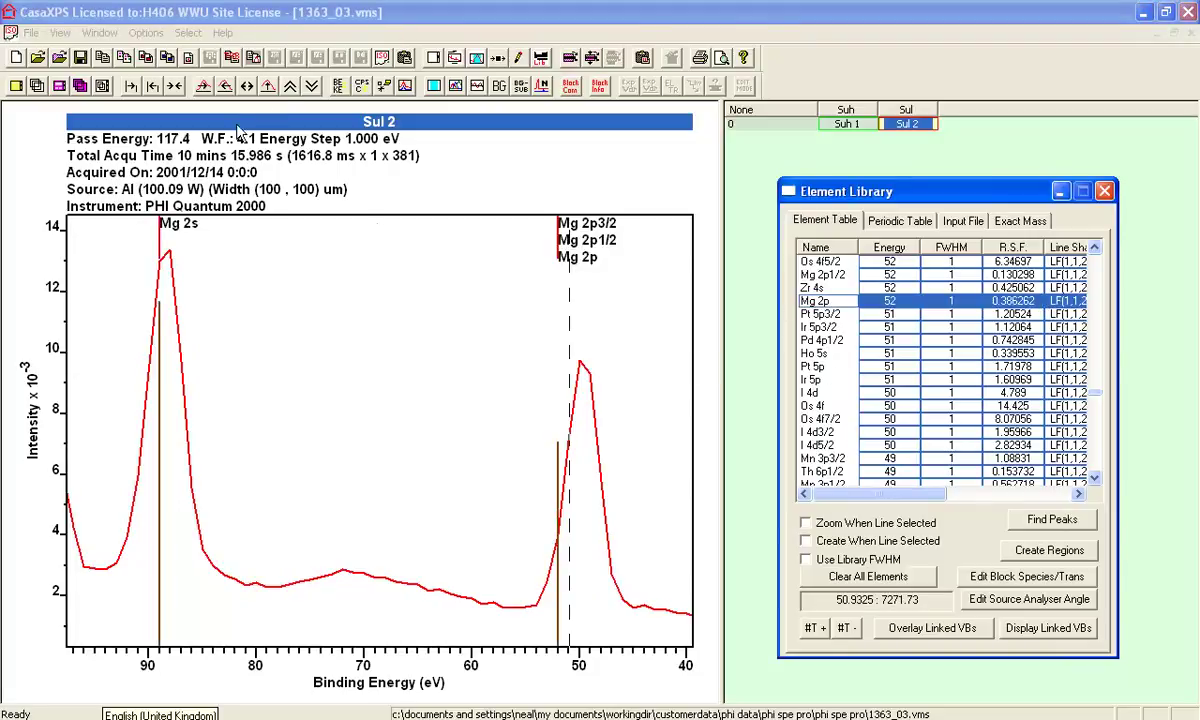
left_click(453, 62)
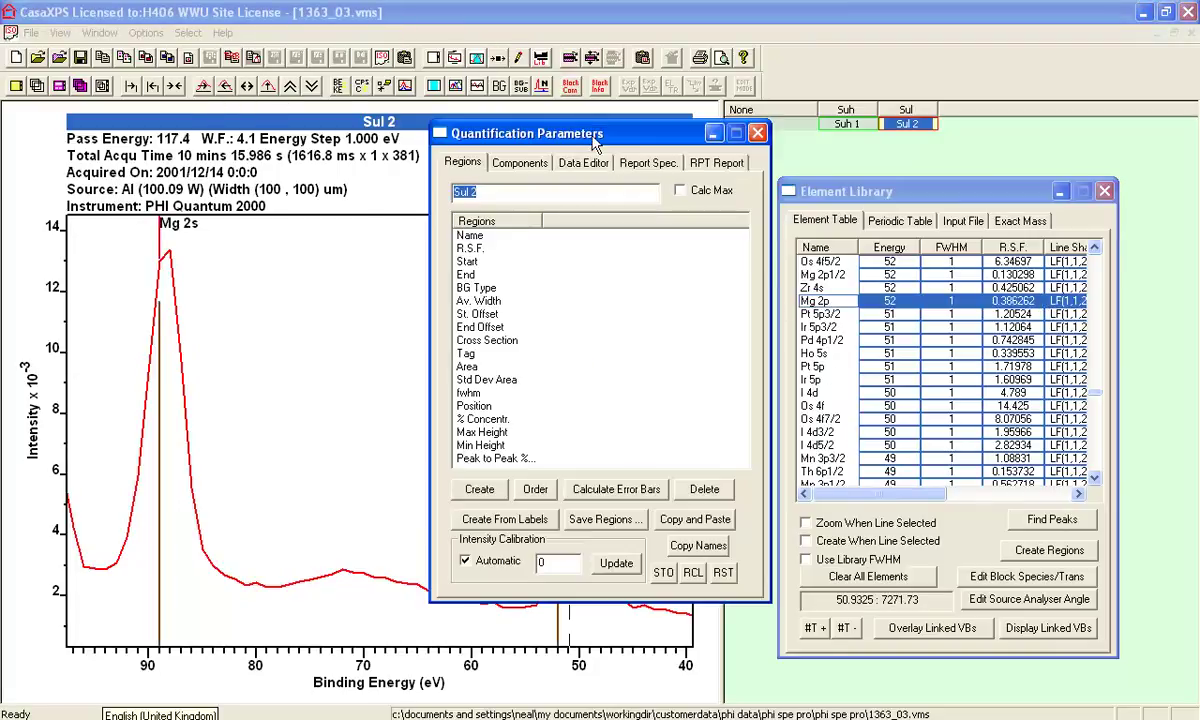
left_click(453, 62)
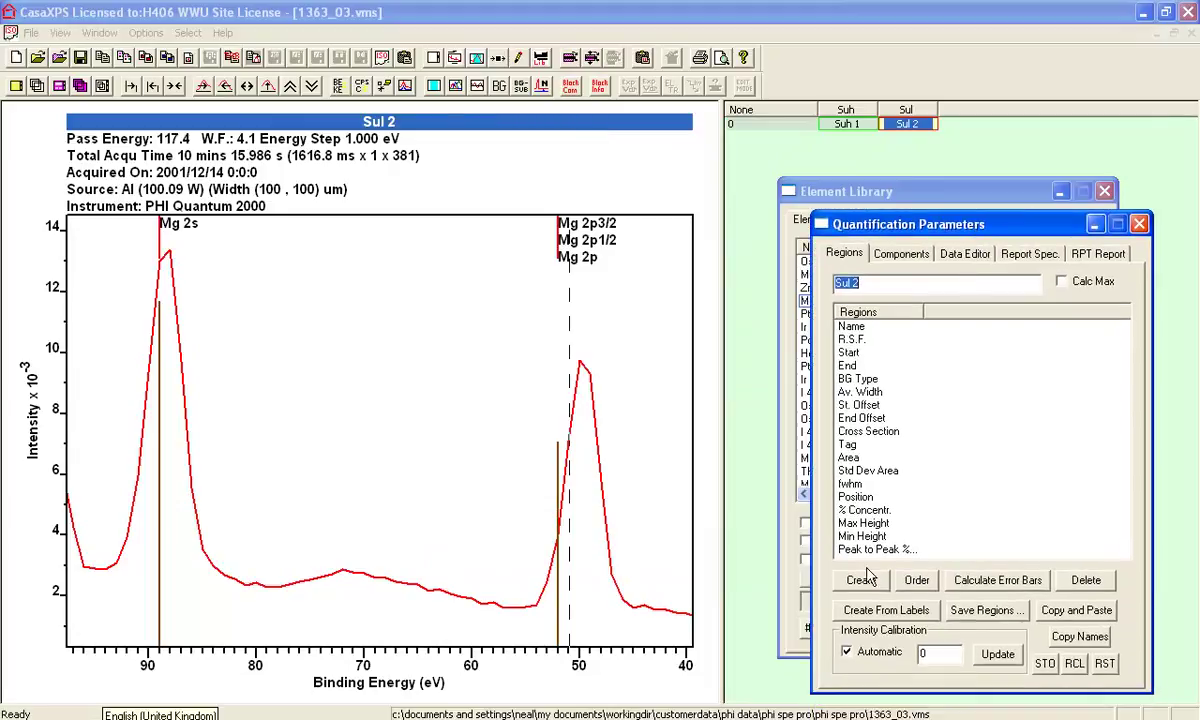
- Create the Mg 2p region with a Tougaard background, limits 56.68 to 41.81 eV
left_click(852, 580)
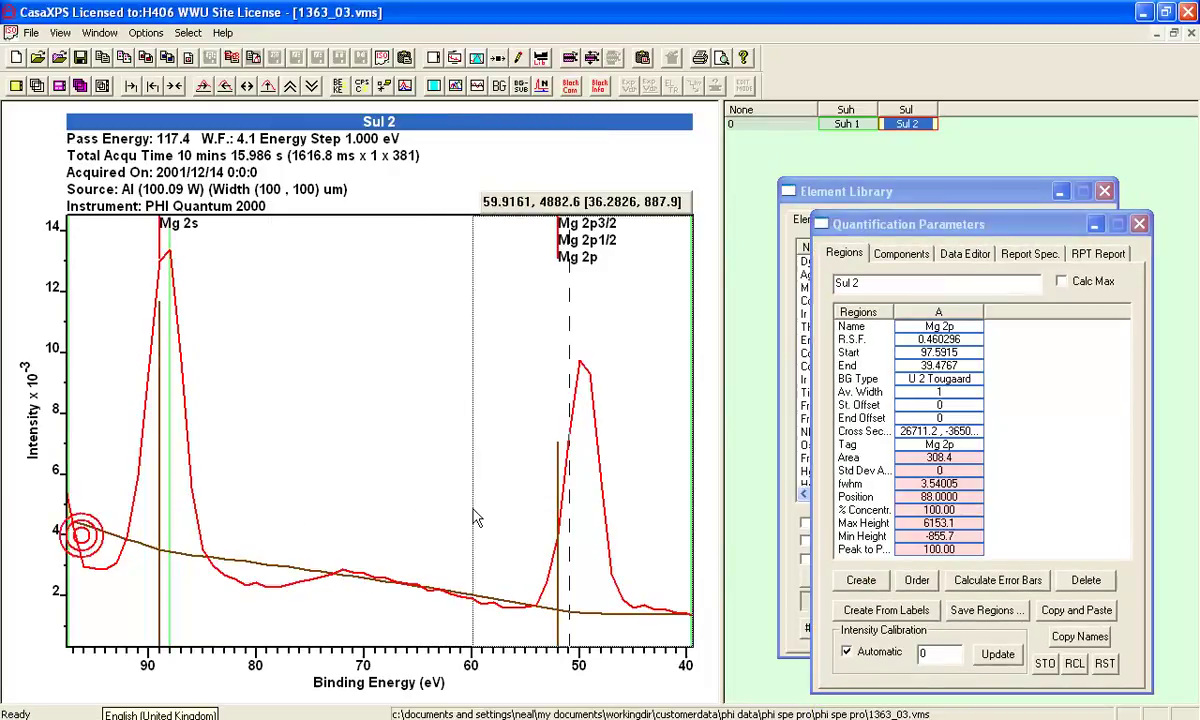
left_click_drag(504, 503, 666, 493)
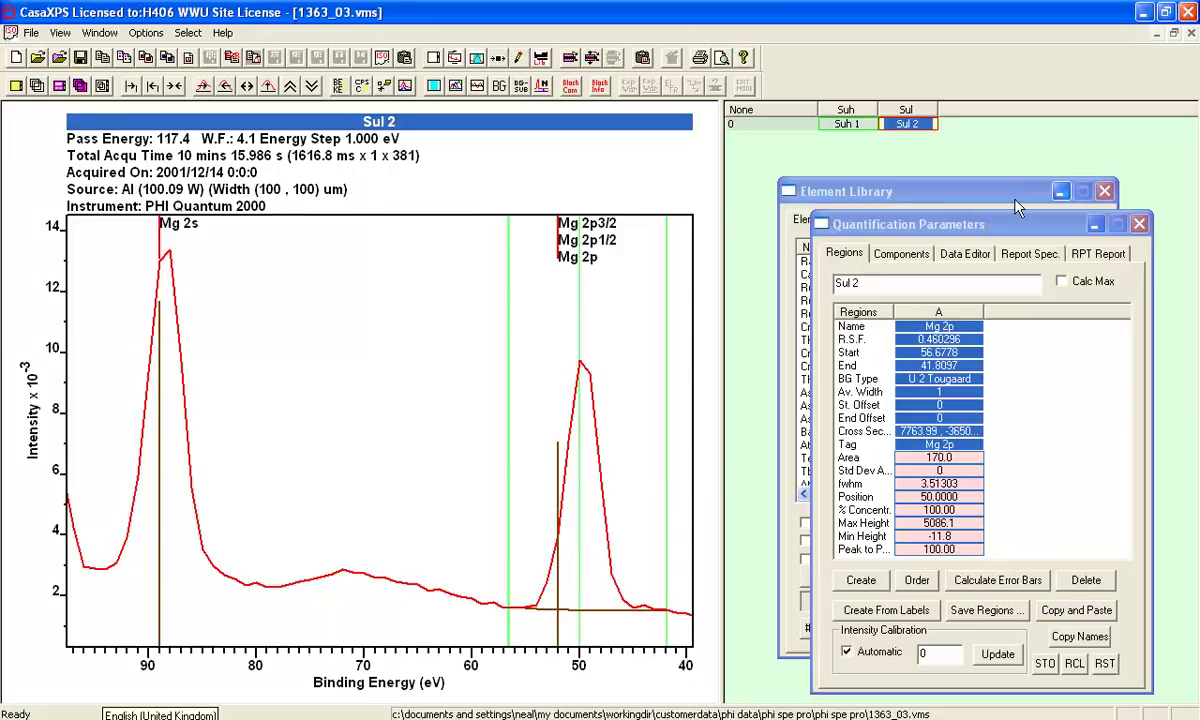
left_click(1104, 190)
left_click(857, 128)
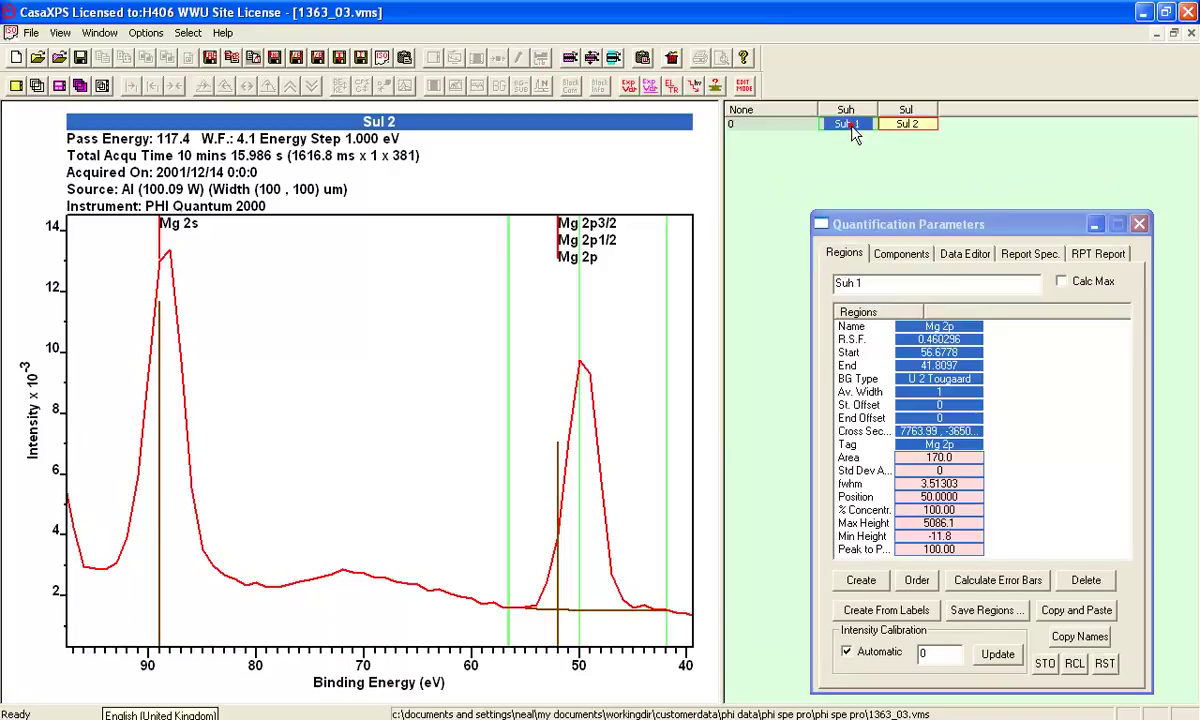
- Display the Suh 1 spectrum zoomed on the O 1s peak, with the Element Library alongside
left_click(586, 486)
left_click_drag(586, 490, 614, 632)
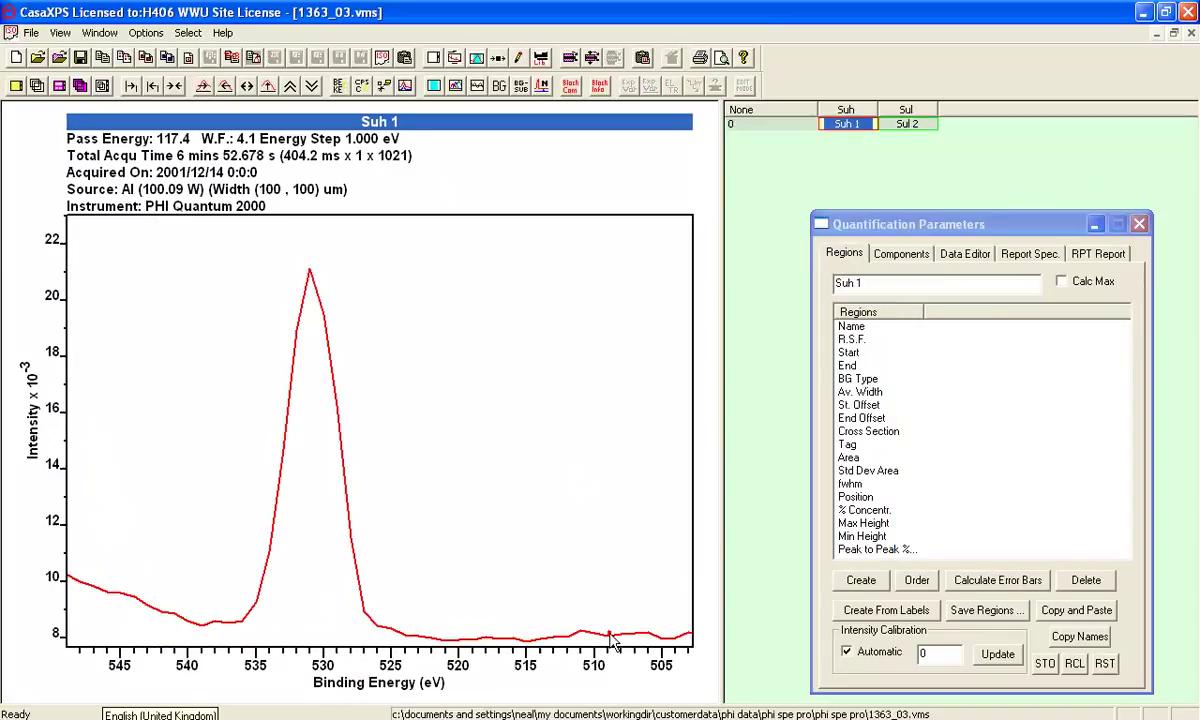
left_click(541, 57)
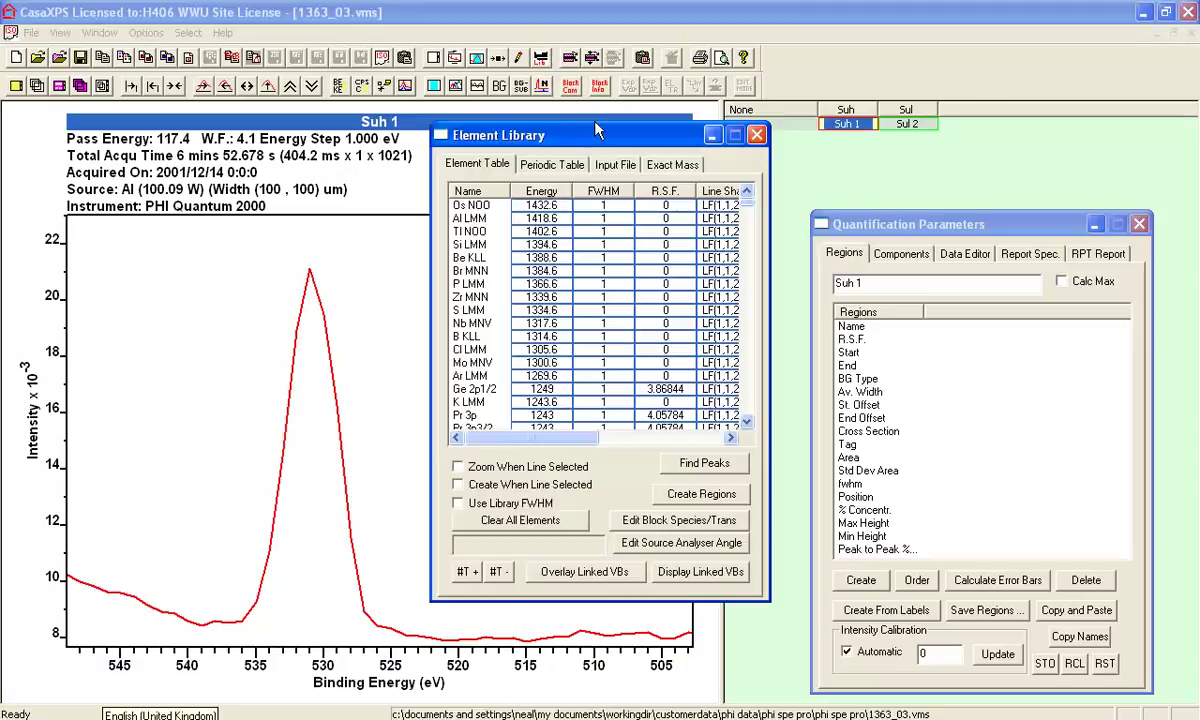
left_click_drag(609, 143, 1048, 214)
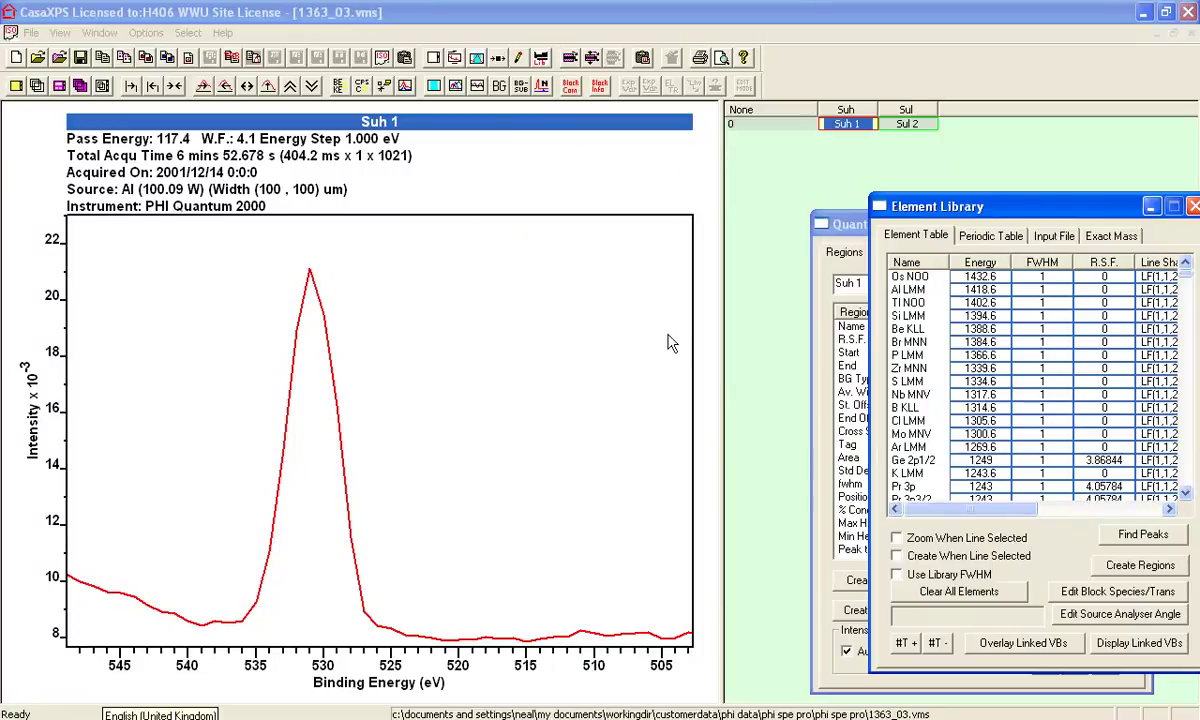
- Identify the 532 eV peak as O 1s and create its region from 538.94 to 521.205 eV
left_click(294, 340)
left_click(904, 408)
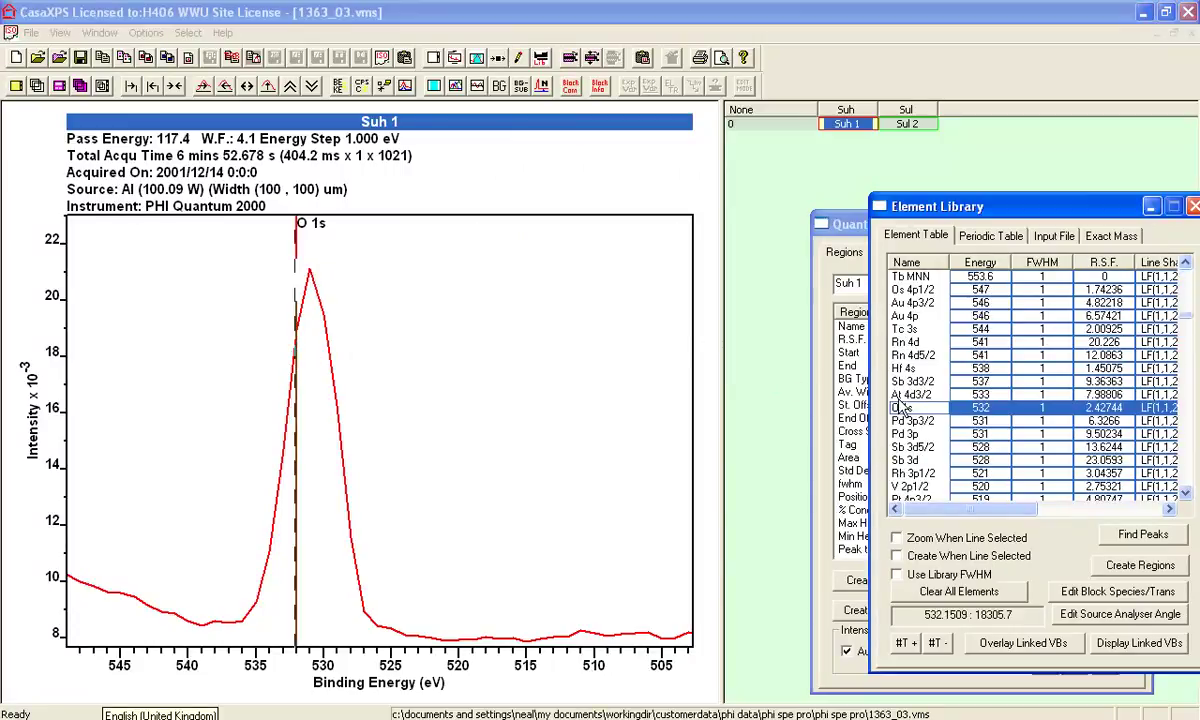
left_click(860, 580)
left_click(107, 444)
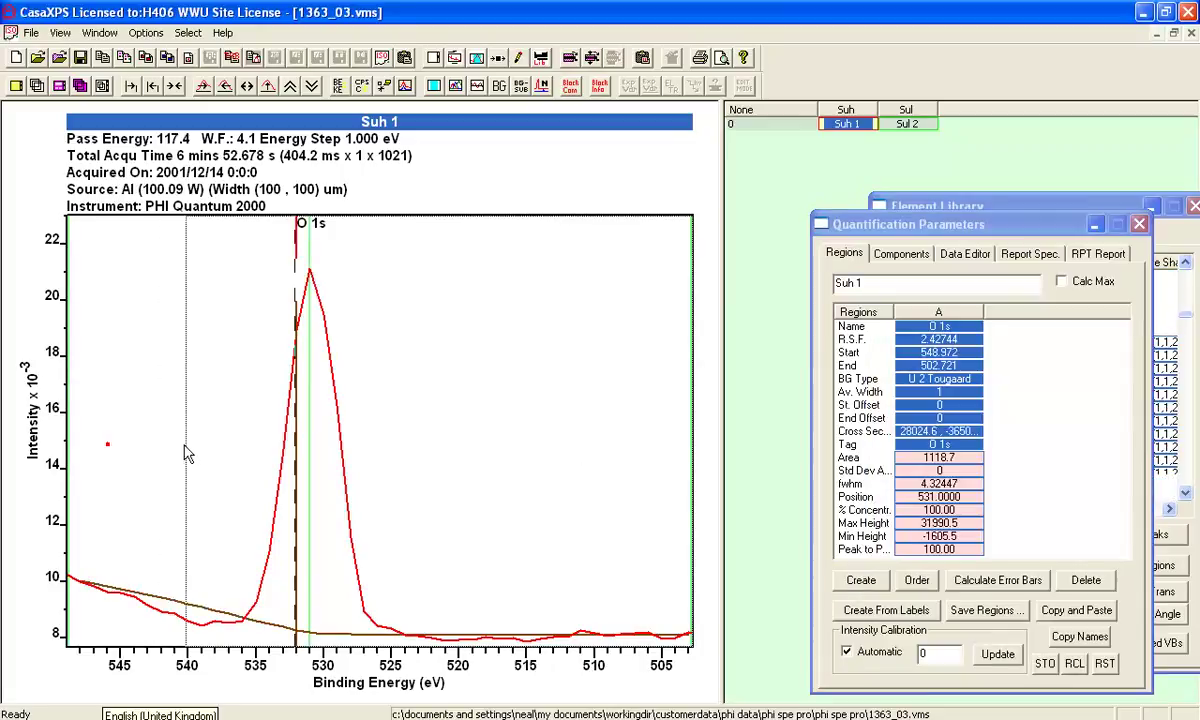
left_click_drag(200, 448, 203, 448)
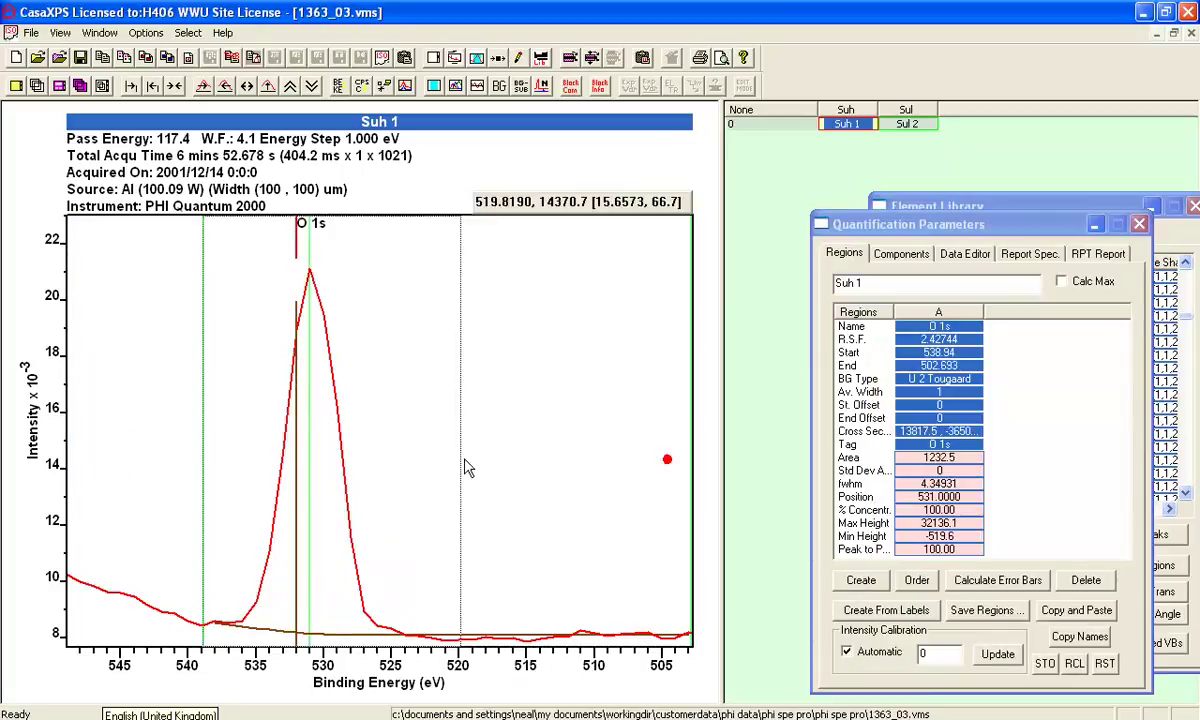
left_click_drag(444, 462, 441, 462)
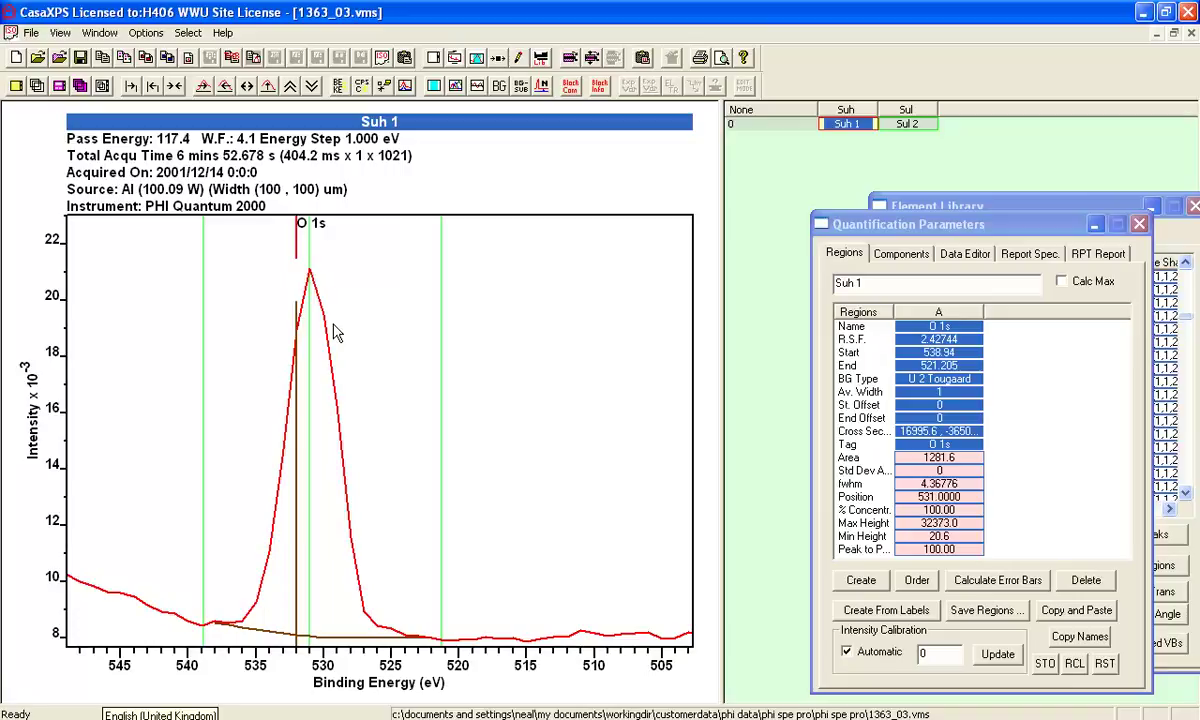
left_click(776, 125)
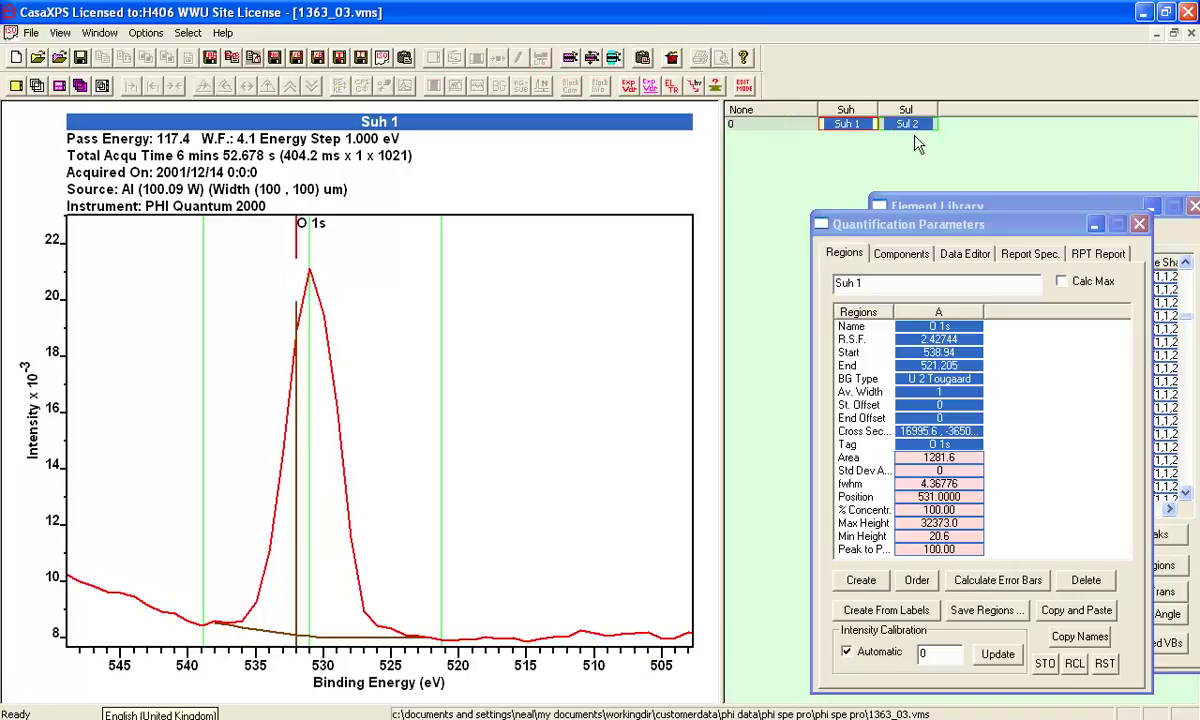
- Generate the Standard Reports Regions table: O 1s 58.84 %At, Mg 2p 41.16 %At
left_click(857, 125)
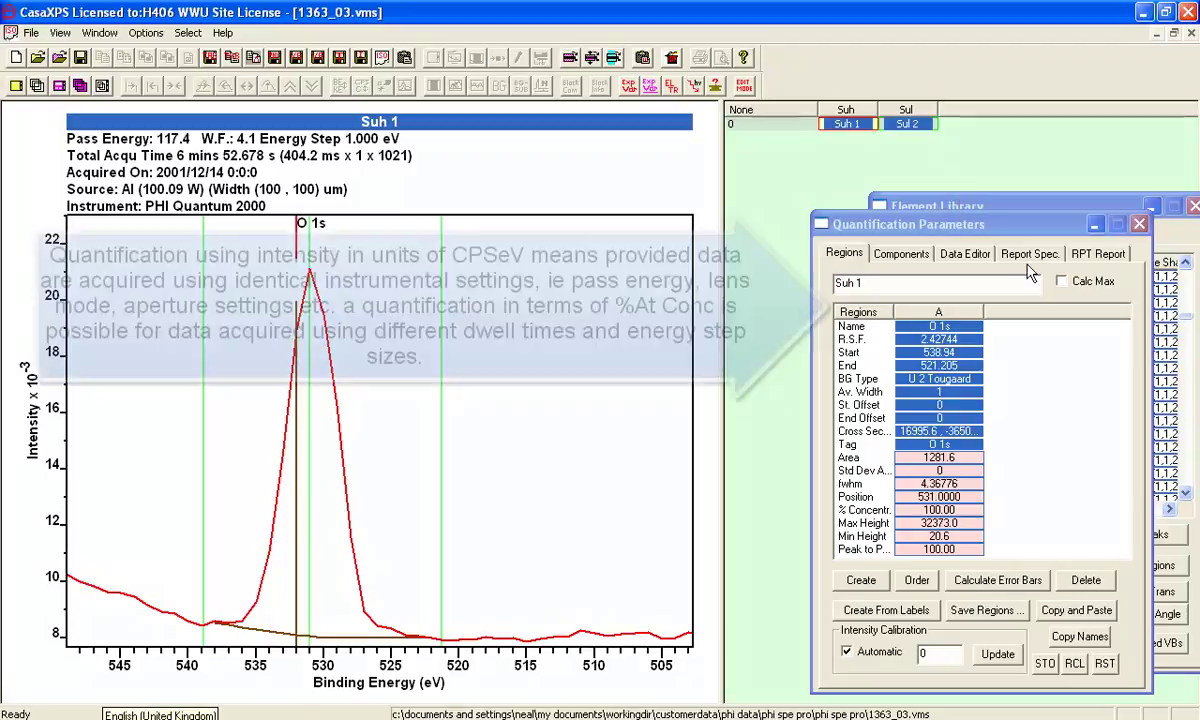
left_click(1030, 254)
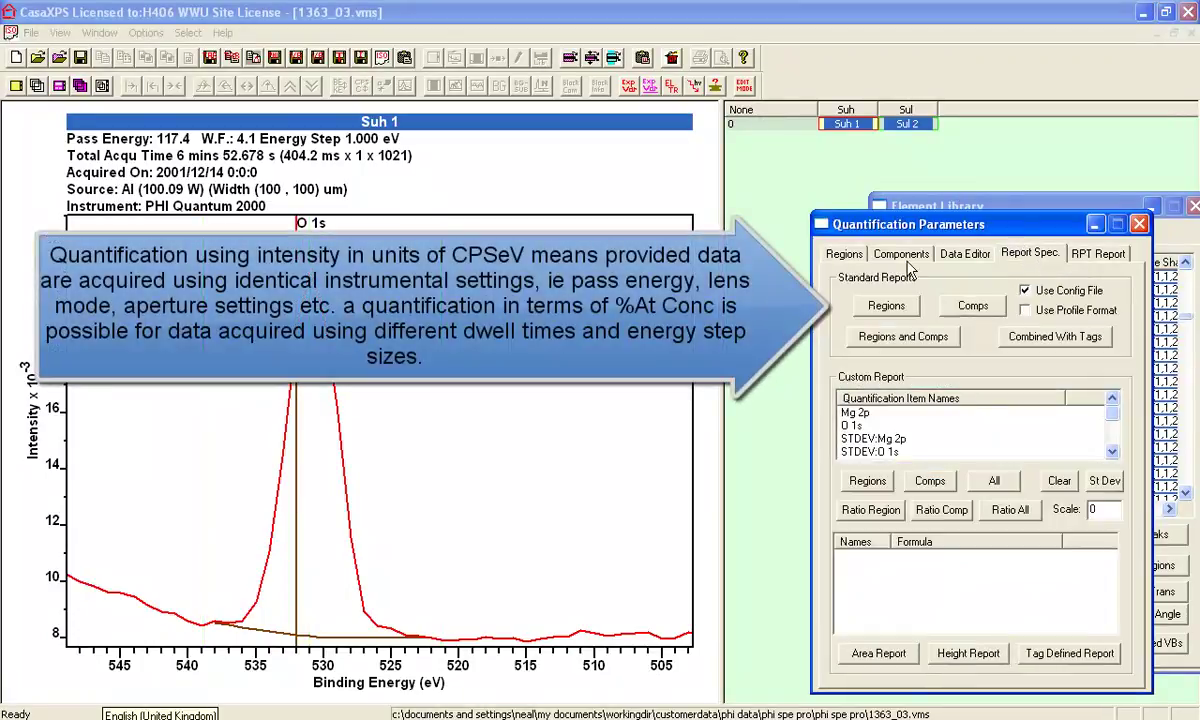
left_click(886, 305)
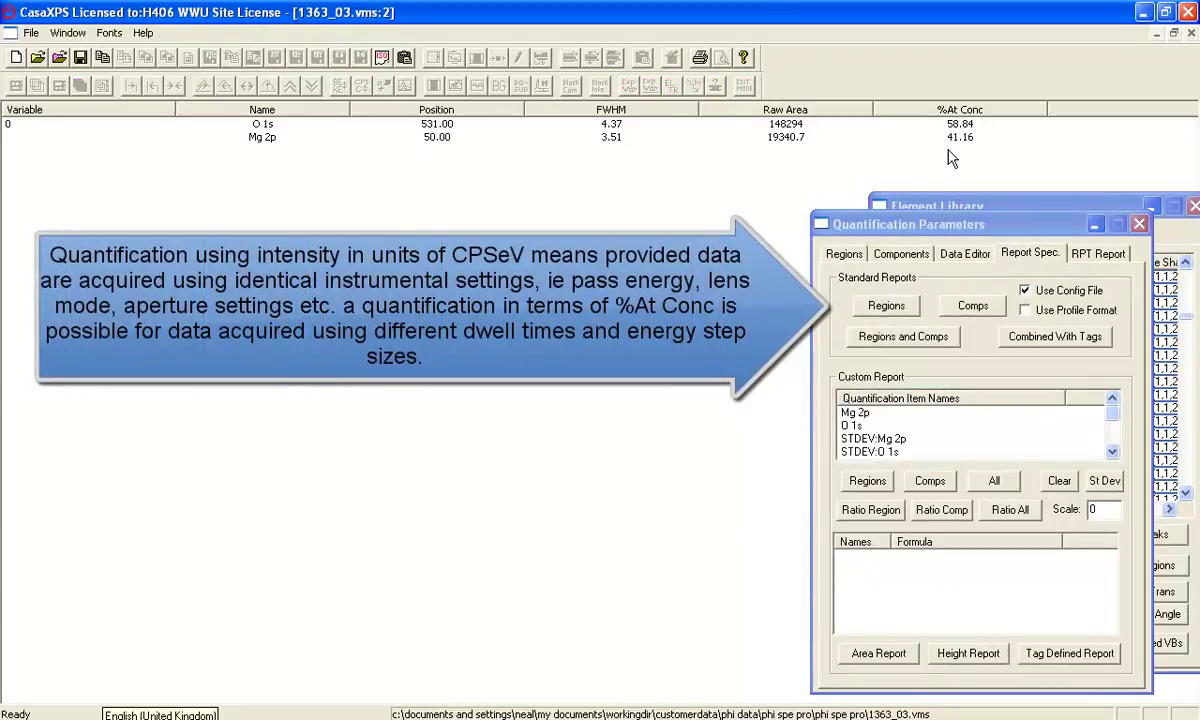